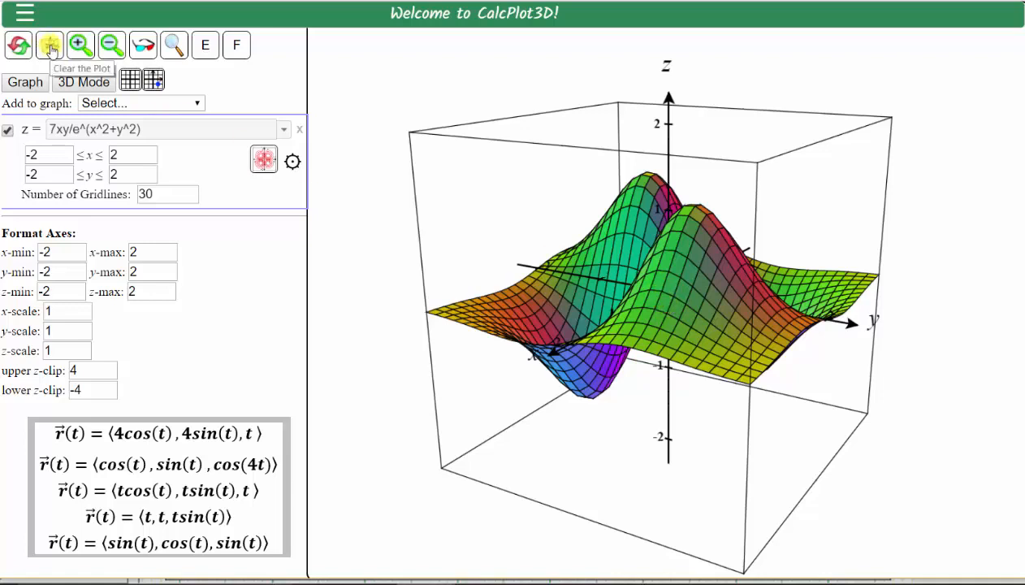
Clear the plot and delete the existing z = f(x,y) surface function
left_click(50, 47)
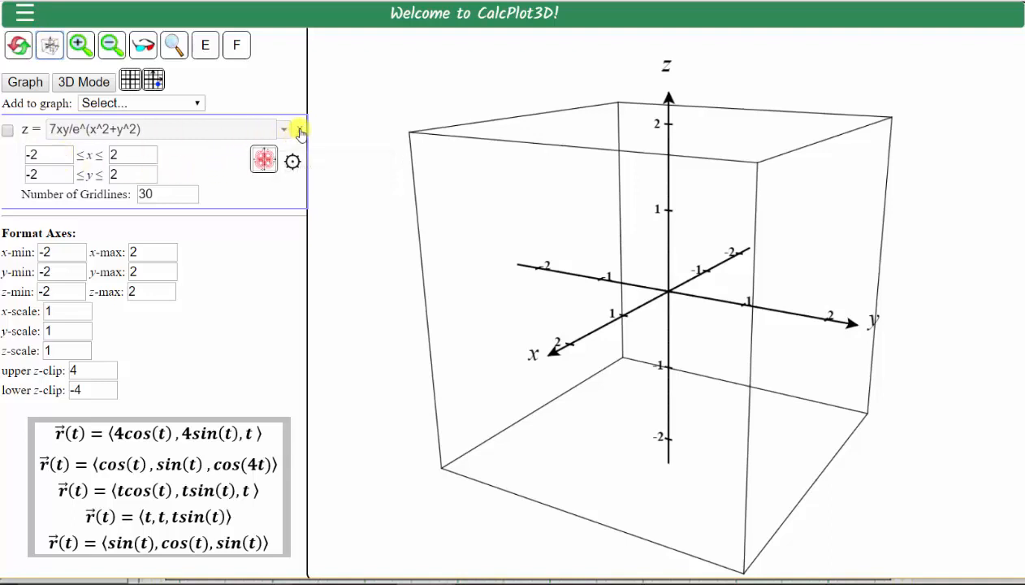
left_click(299, 129)
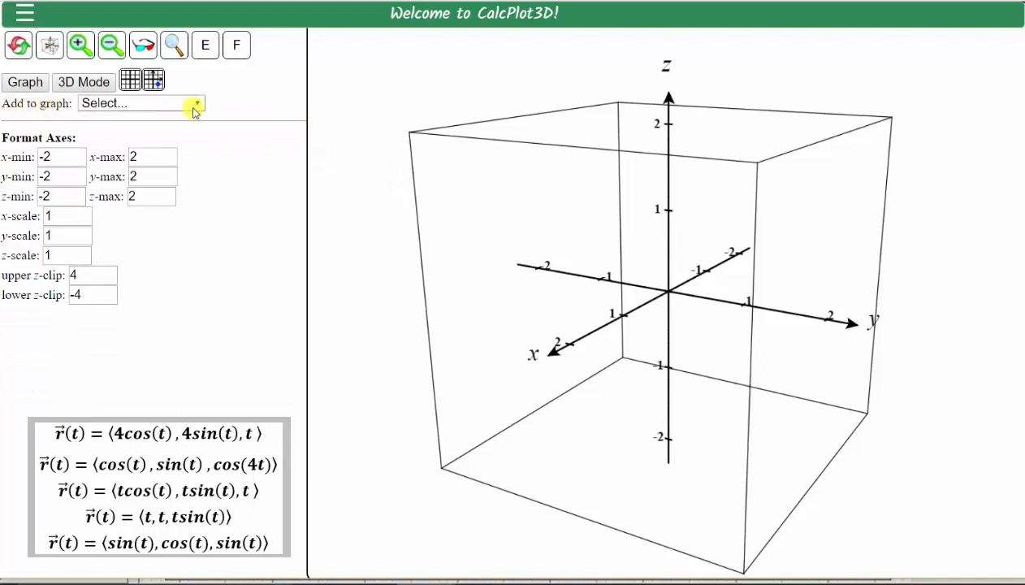
Add a space curve with x(t) = 4*cos(t), y(t) = 4*sin(t) and z(t) = t, and plot it
left_click(199, 105)
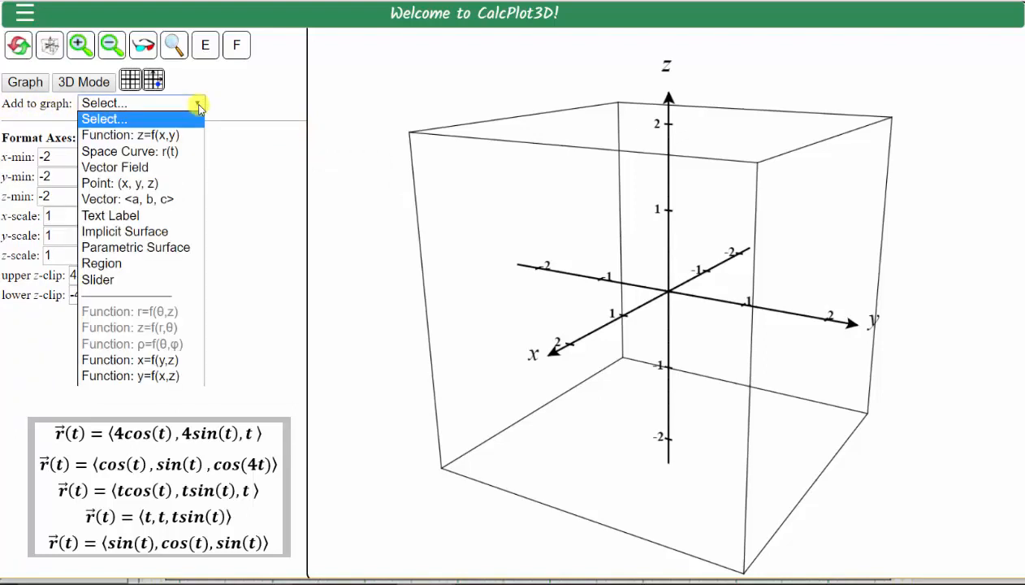
left_click(166, 153)
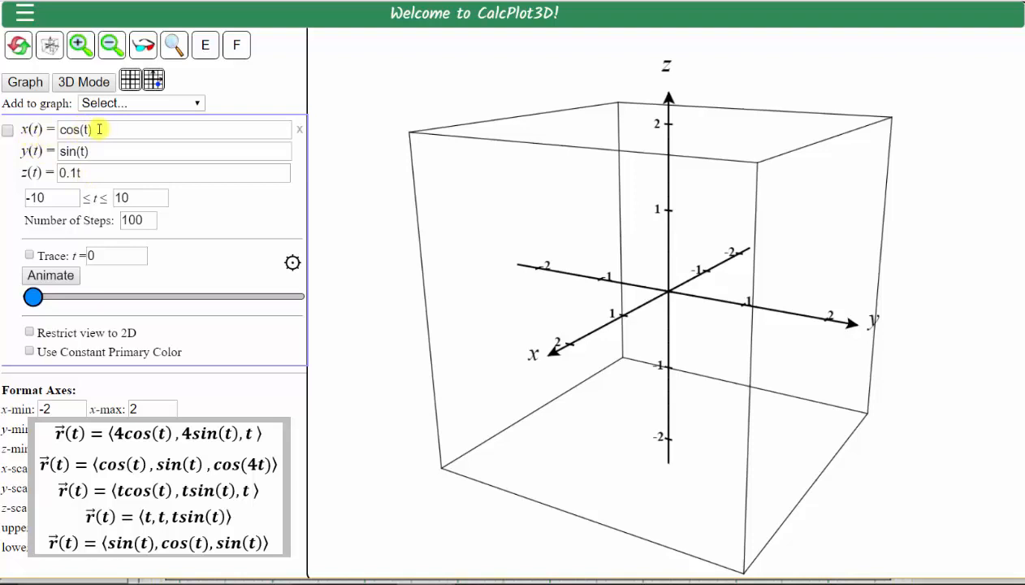
left_click_drag(92, 130, 60, 131)
left_click(60, 130)
type("4")
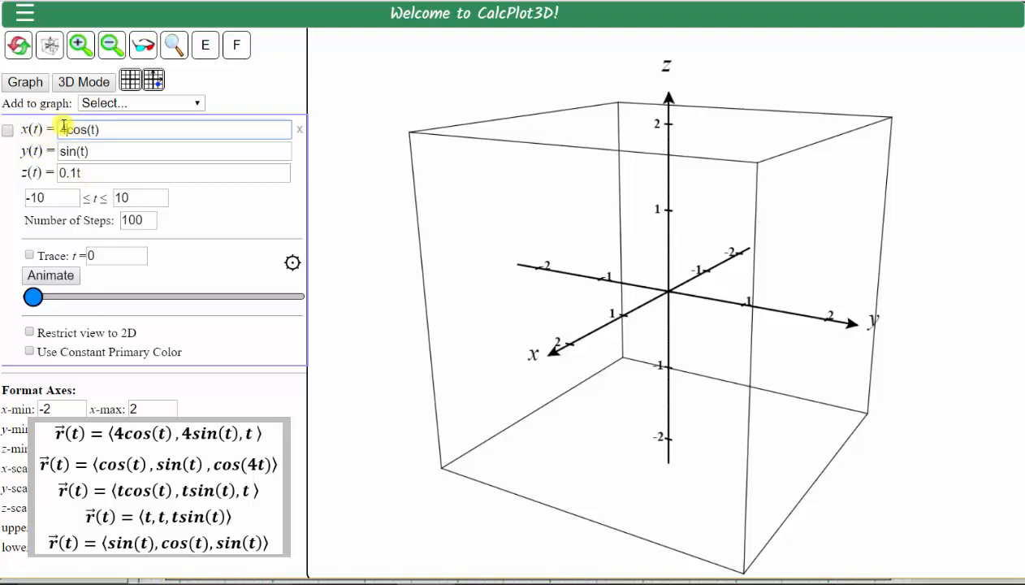
key("BackSpace")
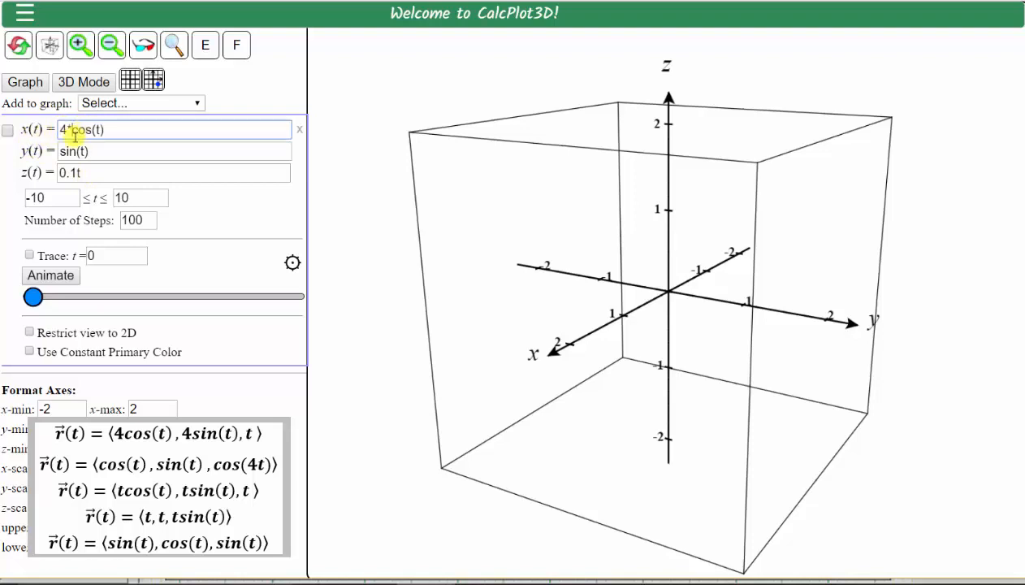
type("*")
left_click(61, 152)
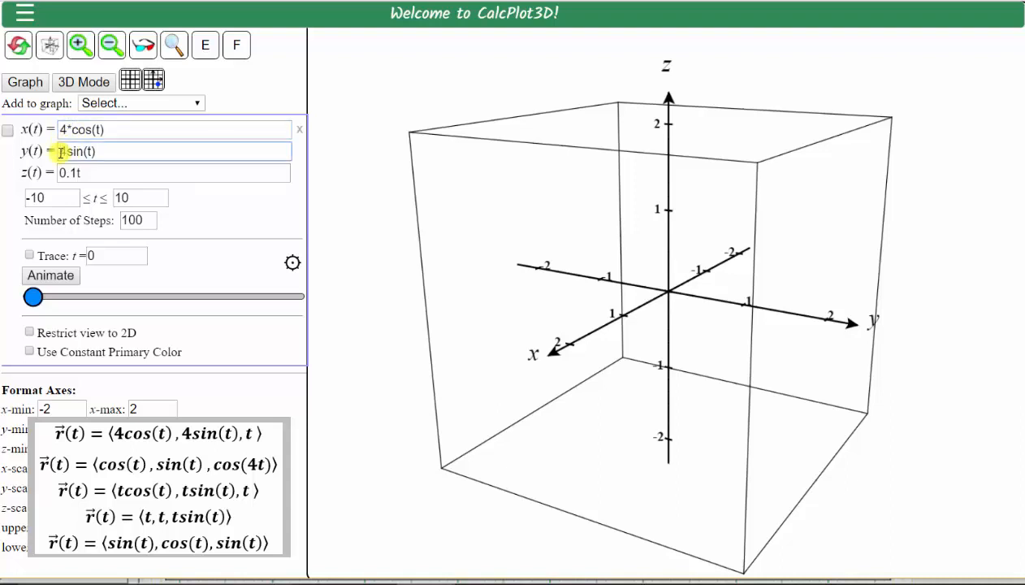
type("4*")
left_click_drag(82, 172, 35, 173)
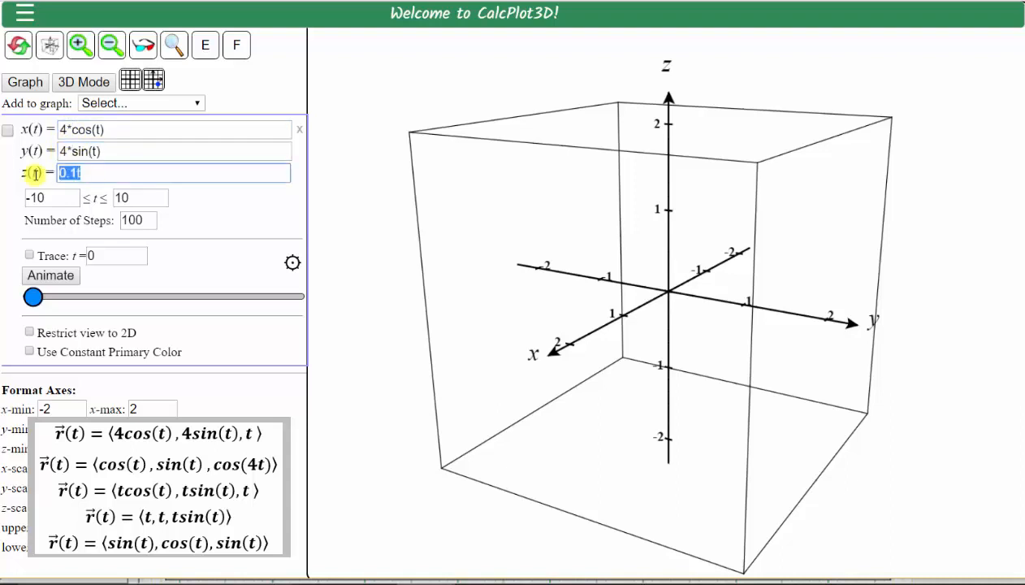
type("t")
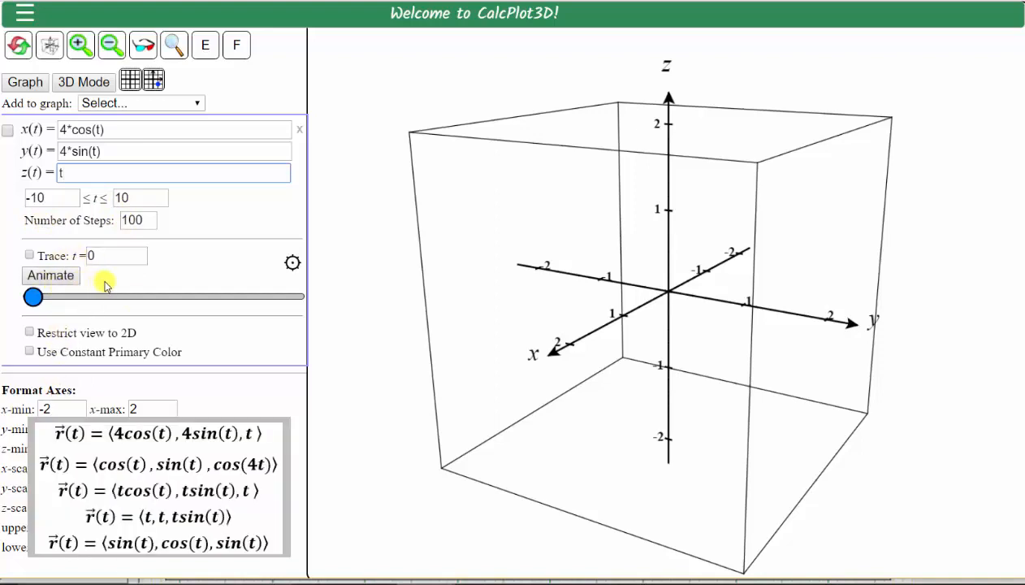
left_click(7, 130)
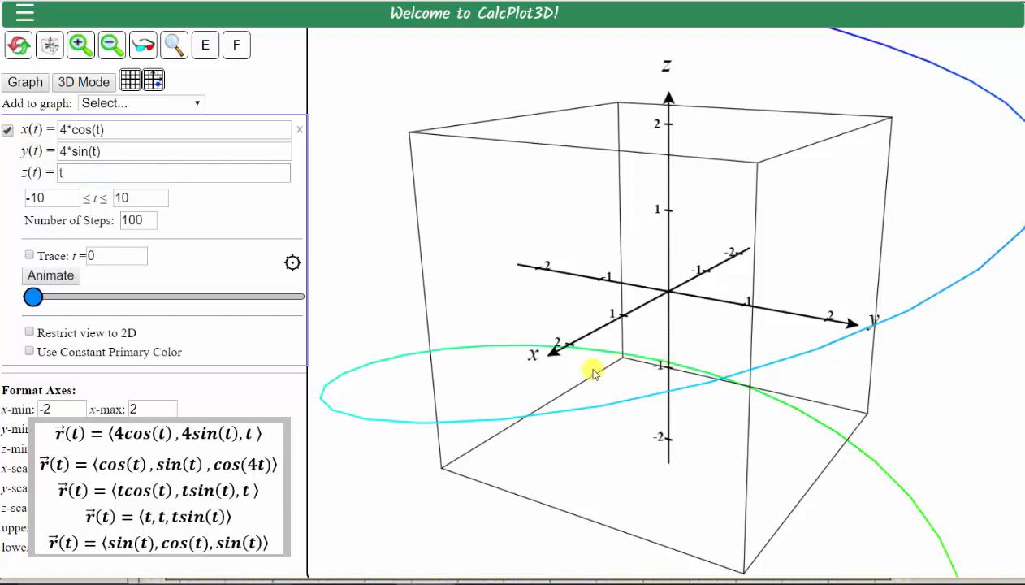
Display the space curve in its constant primary color, keeping red
left_click(29, 352)
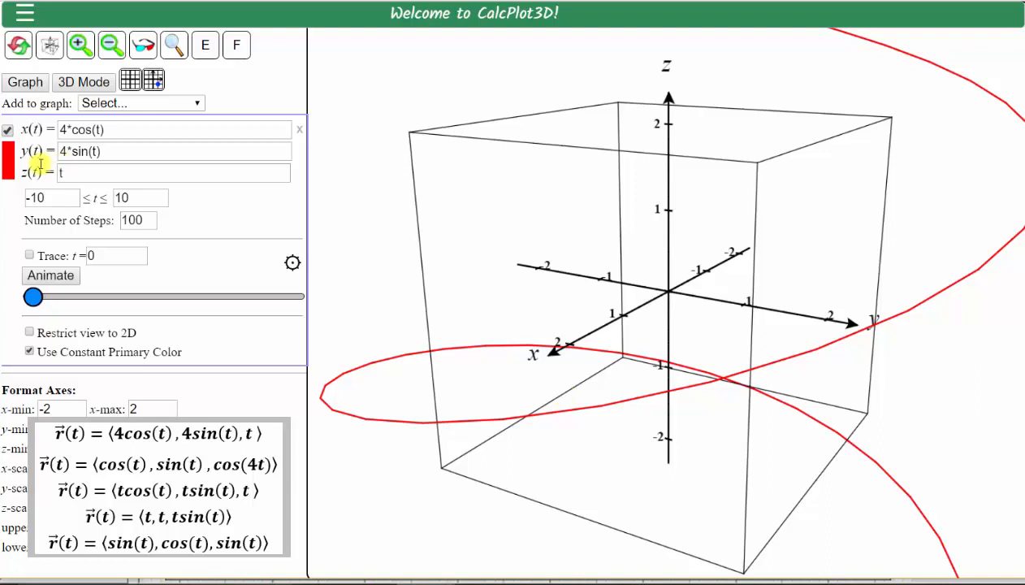
left_click(9, 164)
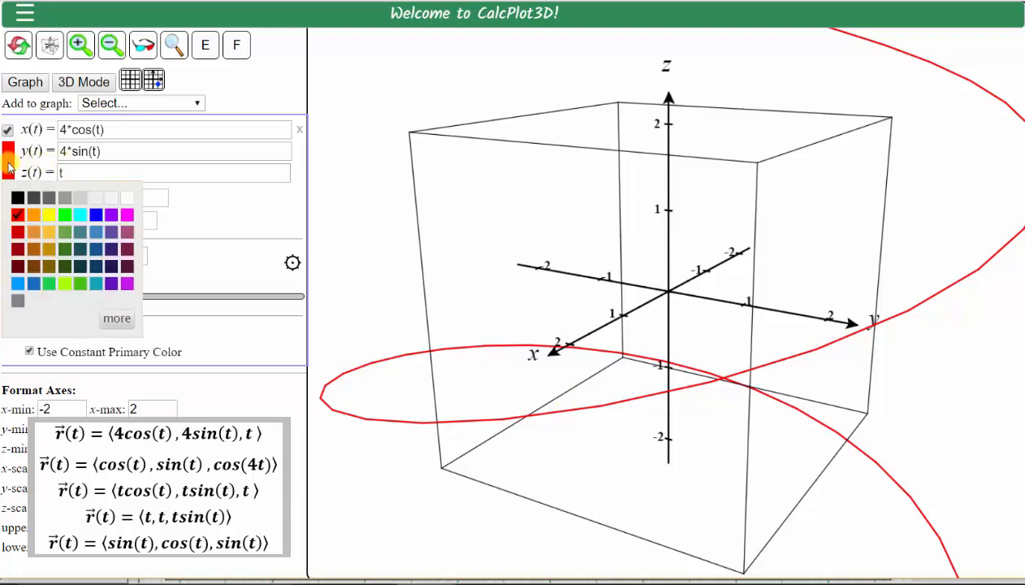
left_click(238, 216)
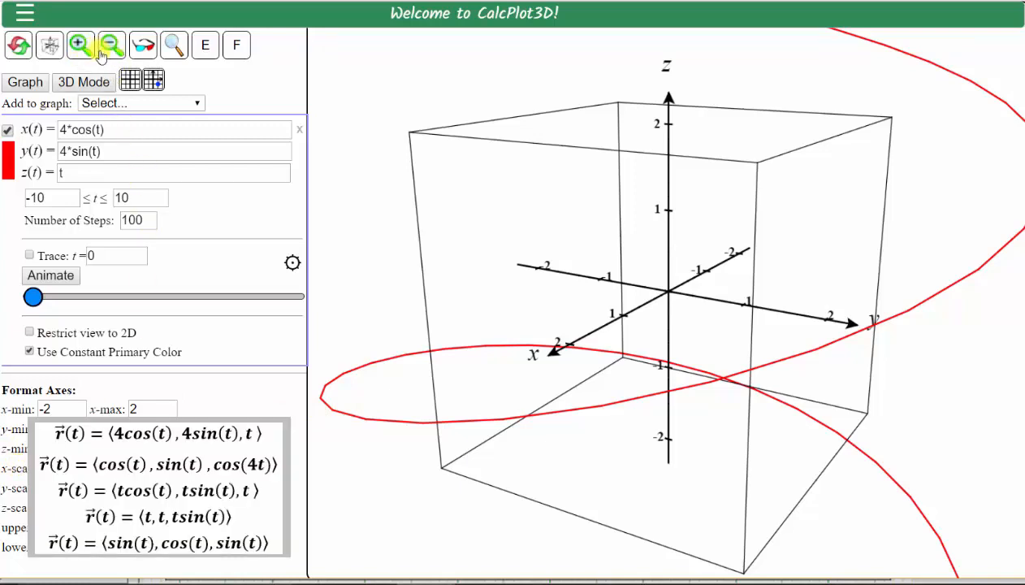
Zoom out until the axes span -16 to 16 and rotate the plot to view the helix from another side
left_click(111, 47)
left_click(111, 47)
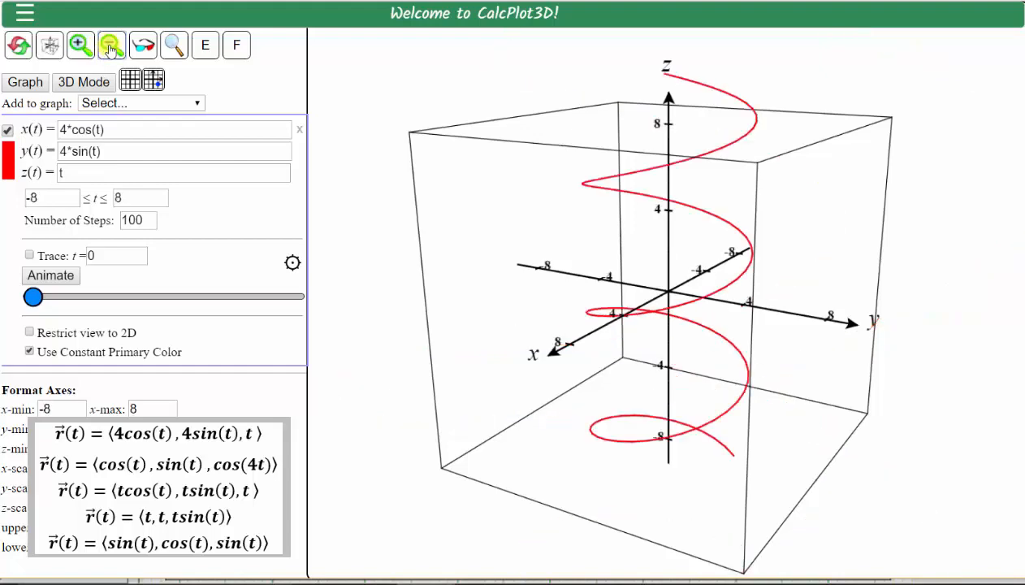
left_click(112, 47)
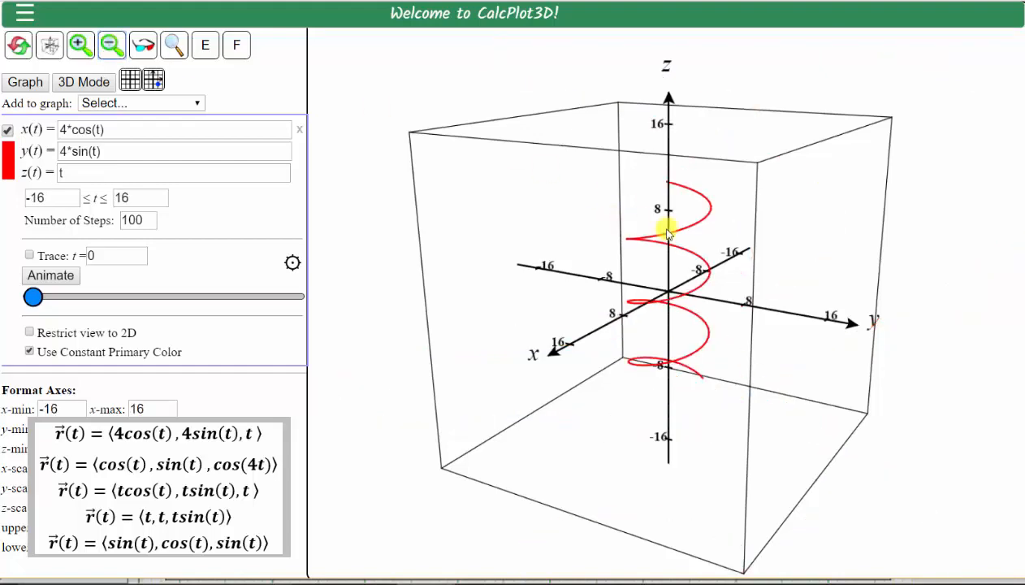
left_click_drag(661, 222, 593, 226)
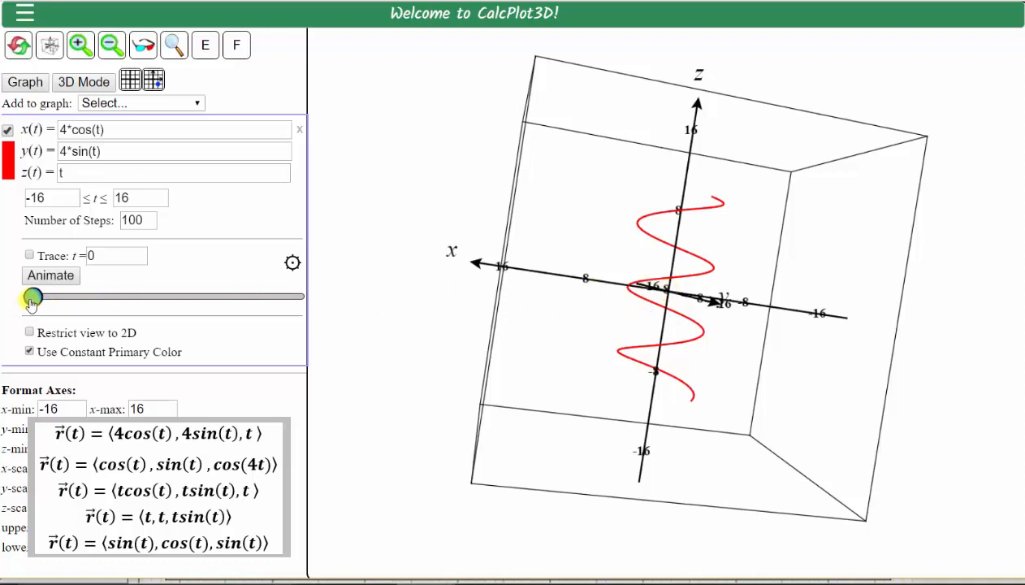
Review the curve's trace settings, animate the trace along the helix and return the trace point to t = -16
left_click(292, 265)
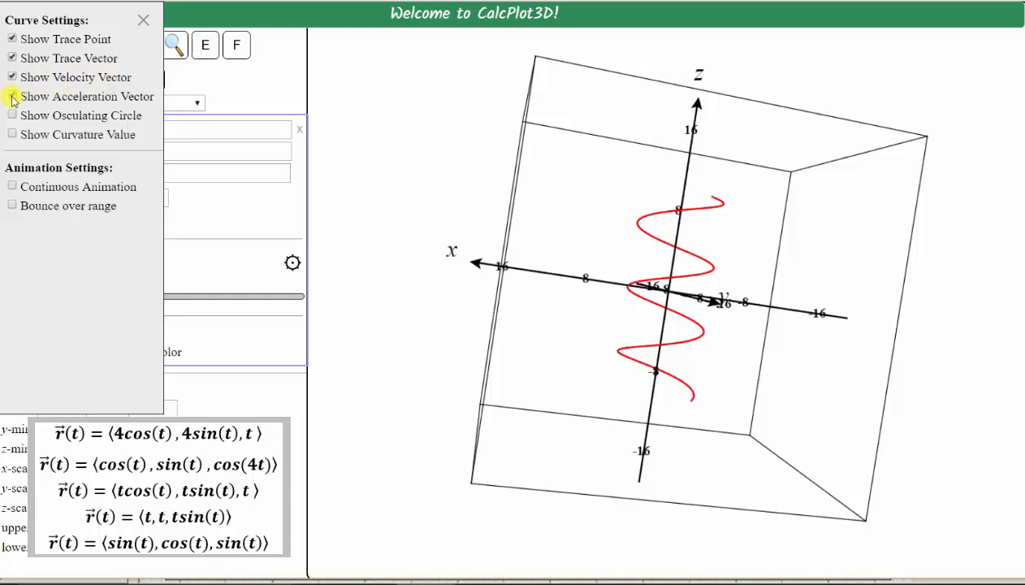
left_click(143, 19)
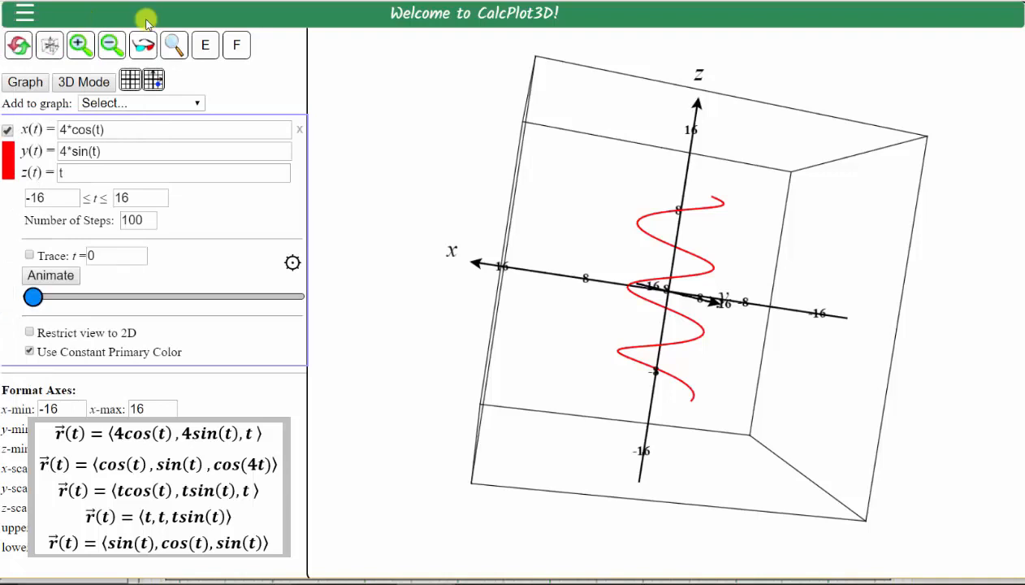
left_click(54, 276)
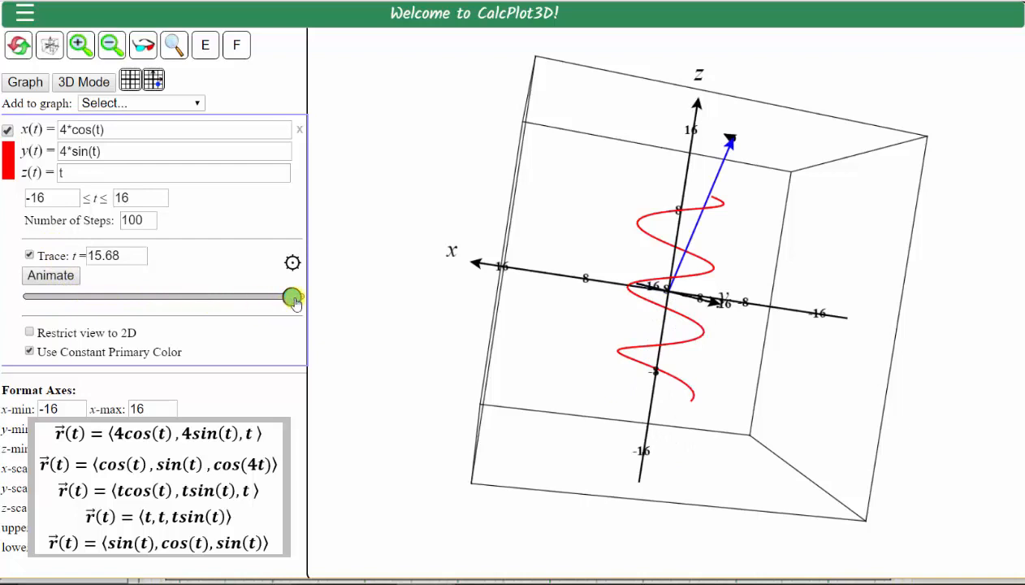
left_click_drag(290, 298, 29, 297)
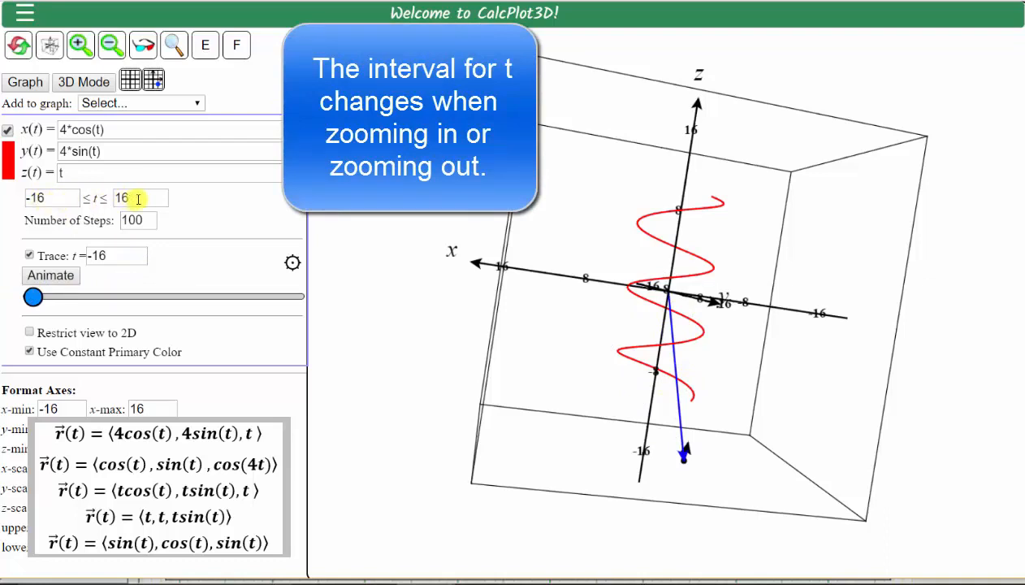
Regraph the helix over the -16 to 16 interval and trace along it to about t = 14.4
left_click(23, 82)
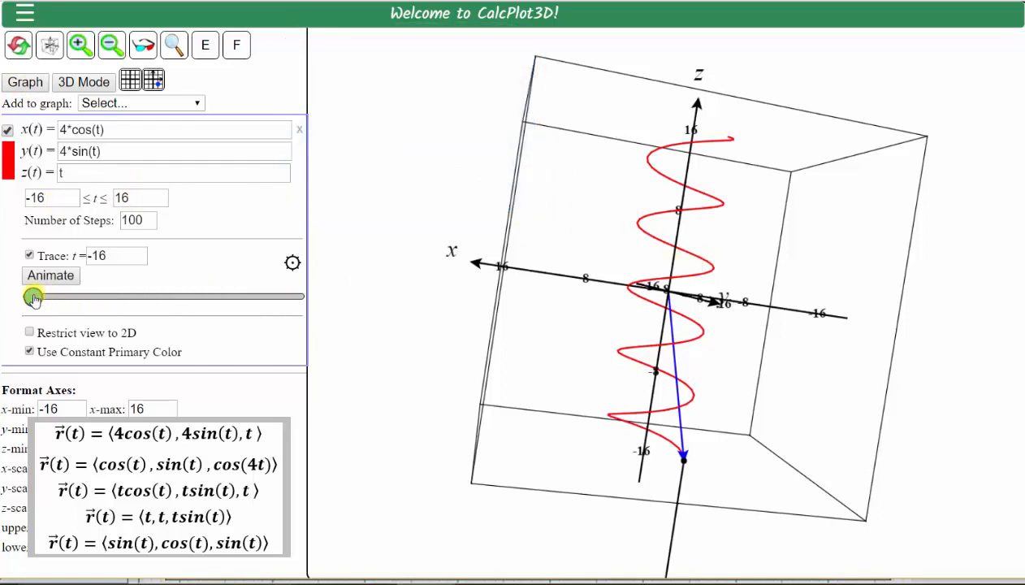
mouse_move(33, 297)
left_mouse_down()
mouse_move(142, 255)
mouse_move(170, 267)
mouse_move(282, 243)
left_mouse_up()
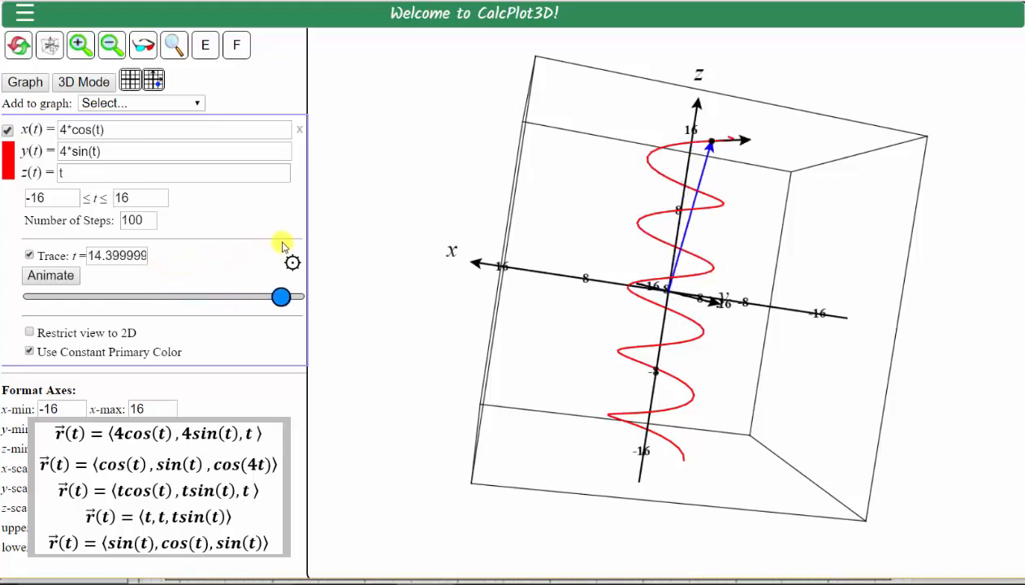
mouse_move(688, 183)
left_mouse_down()
mouse_move(688, 222)
mouse_move(675, 178)
left_mouse_up()
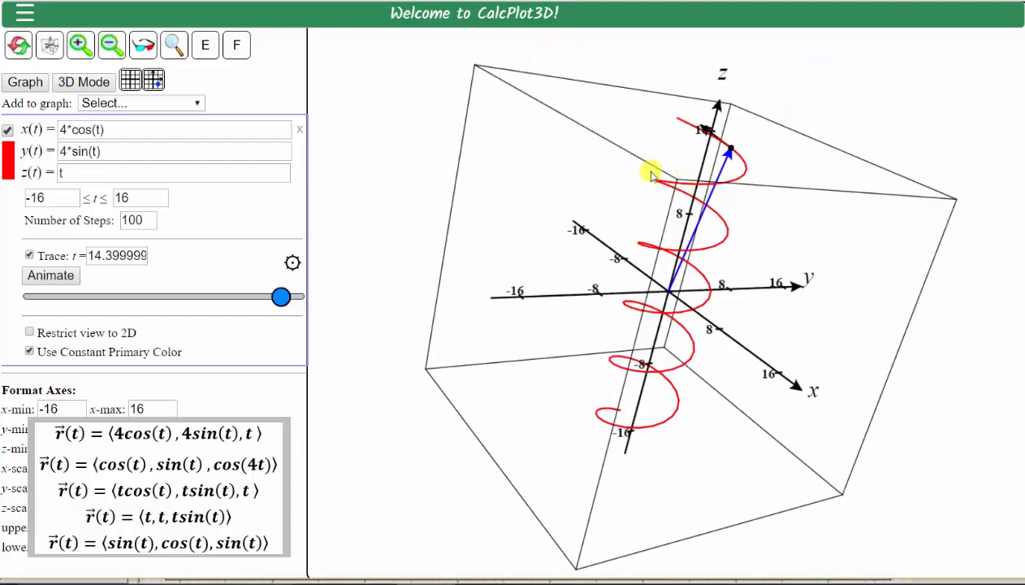
Change the space curve to x(t) = cos(t), y(t) = sin(t), z(t) = cos(4t) and regraph it
left_click(117, 128)
key("BackSpace")
left_click_drag(72, 133, 55, 181)
left_click(73, 152)
key("BackSpace")
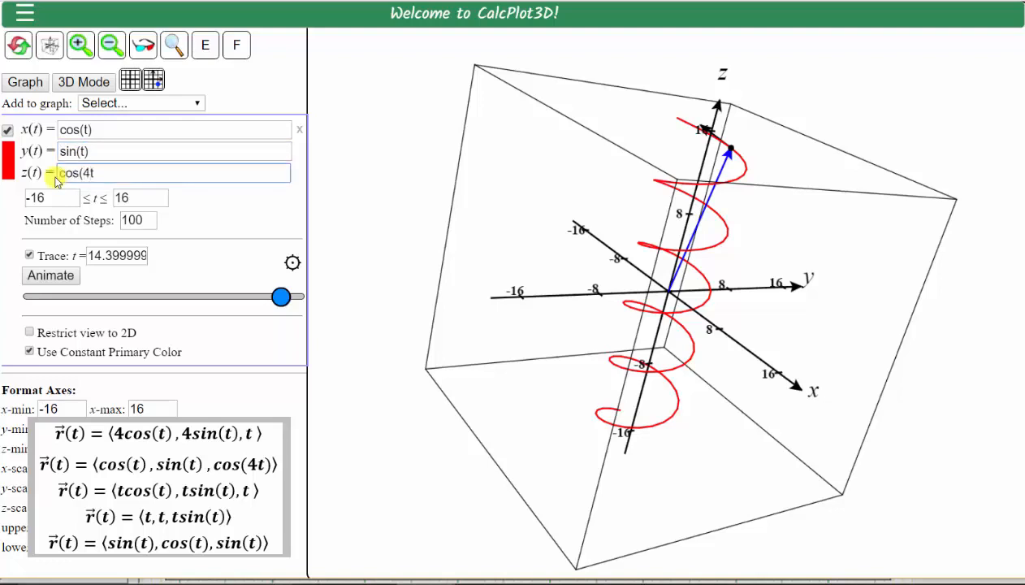
type("cos(4t)")
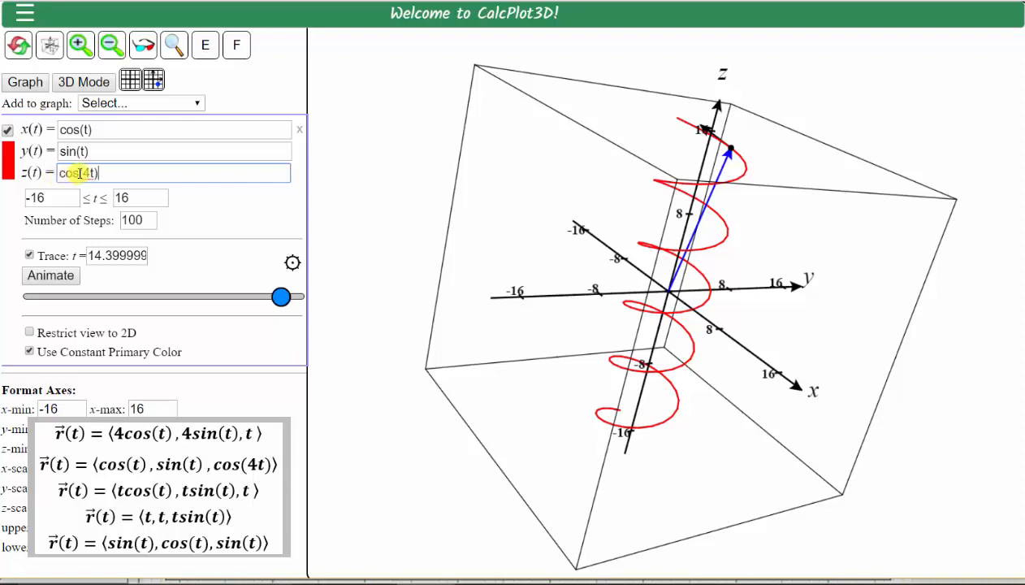
left_click(31, 84)
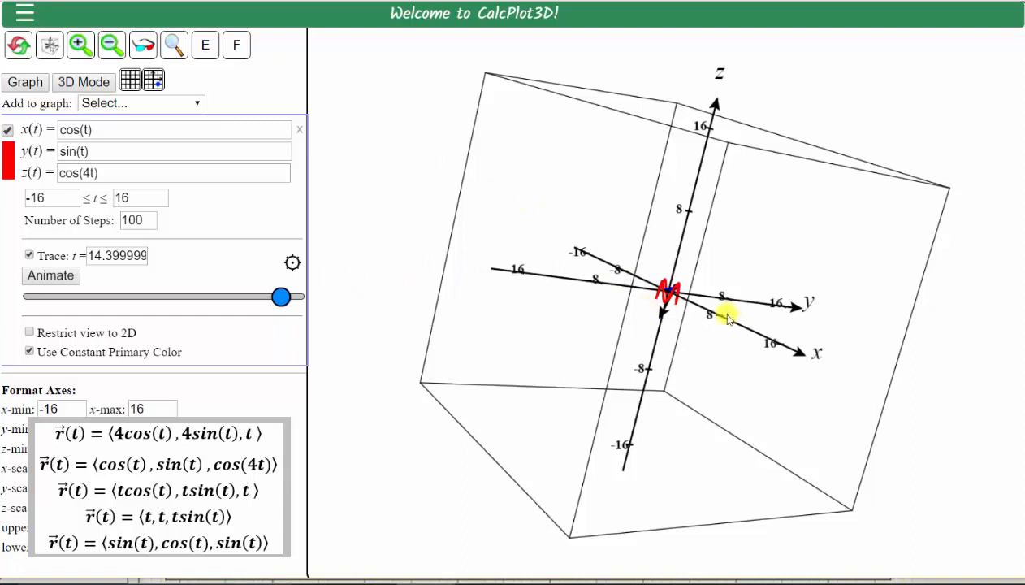
Zoom in until the axes span -2 to 2 and rotate the plot to view the wavy curve
left_click(80, 47)
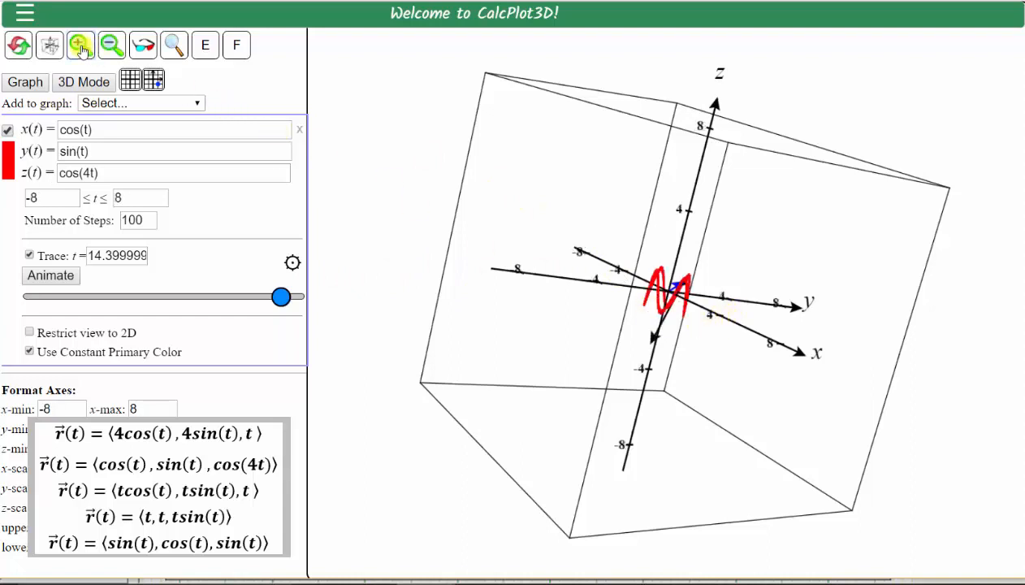
left_click(81, 47)
left_click(81, 47)
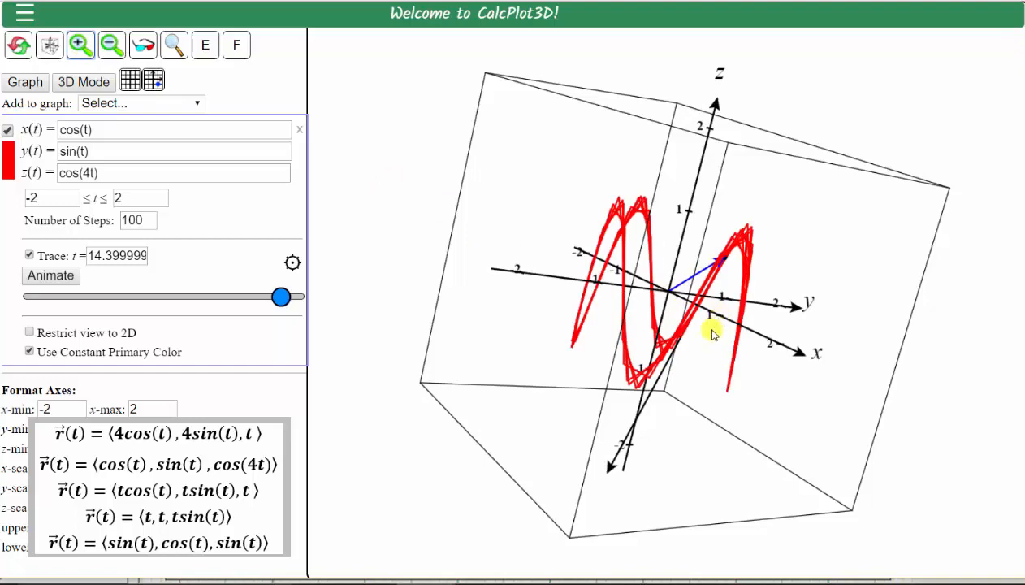
left_click_drag(720, 336, 717, 339)
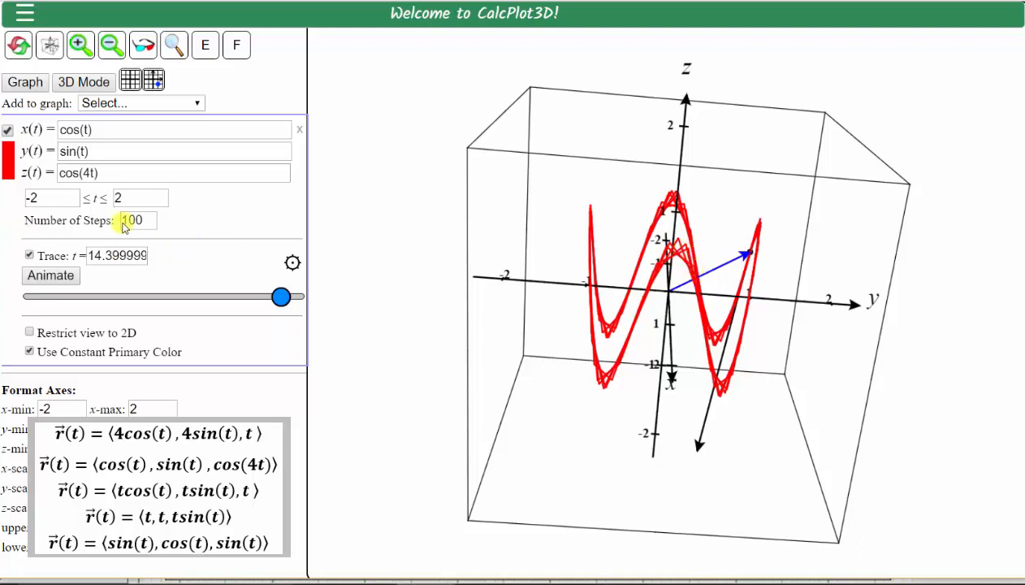
Smooth the curve by setting 200 steps and the t interval to -10 to 10, regraph it and inspect it from another angle
left_click_drag(149, 219, 119, 222)
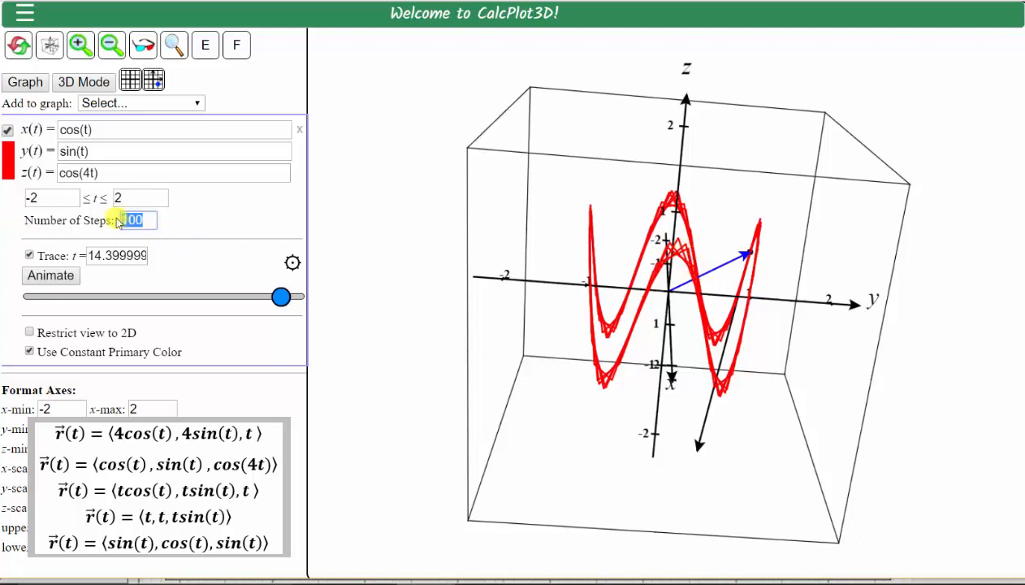
type("2")
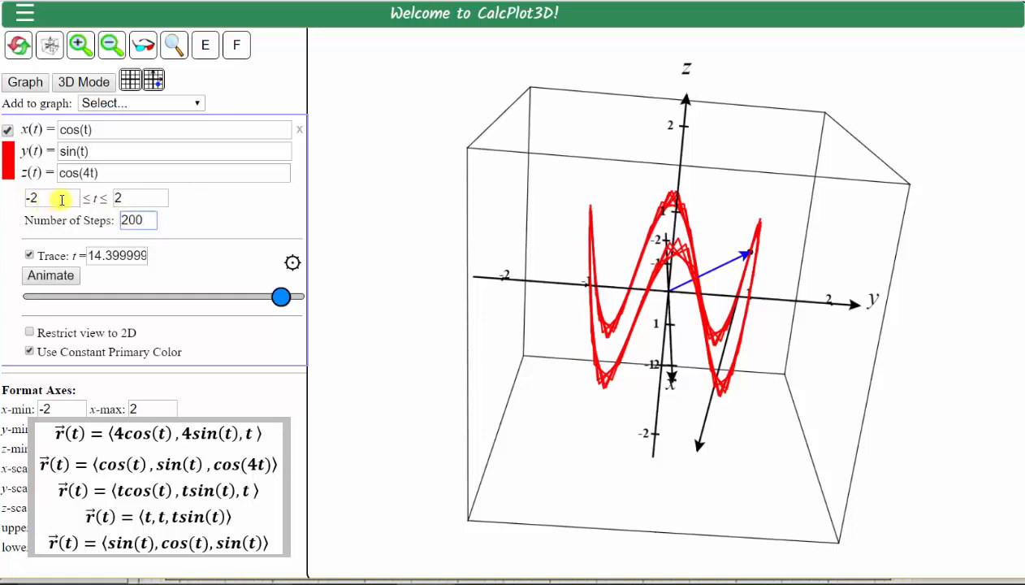
left_click_drag(64, 197, 11, 200)
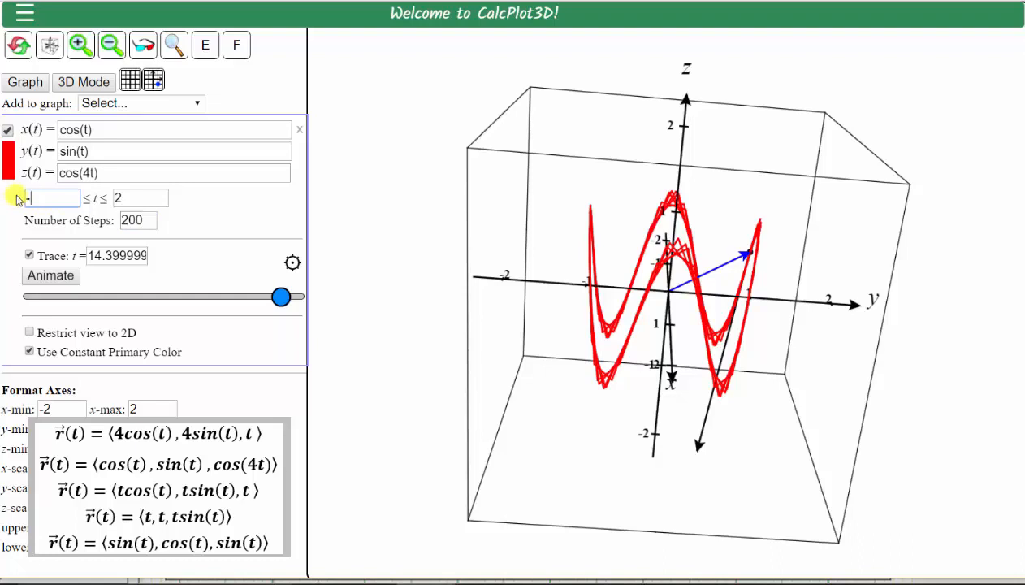
key("Tab")
type("1")
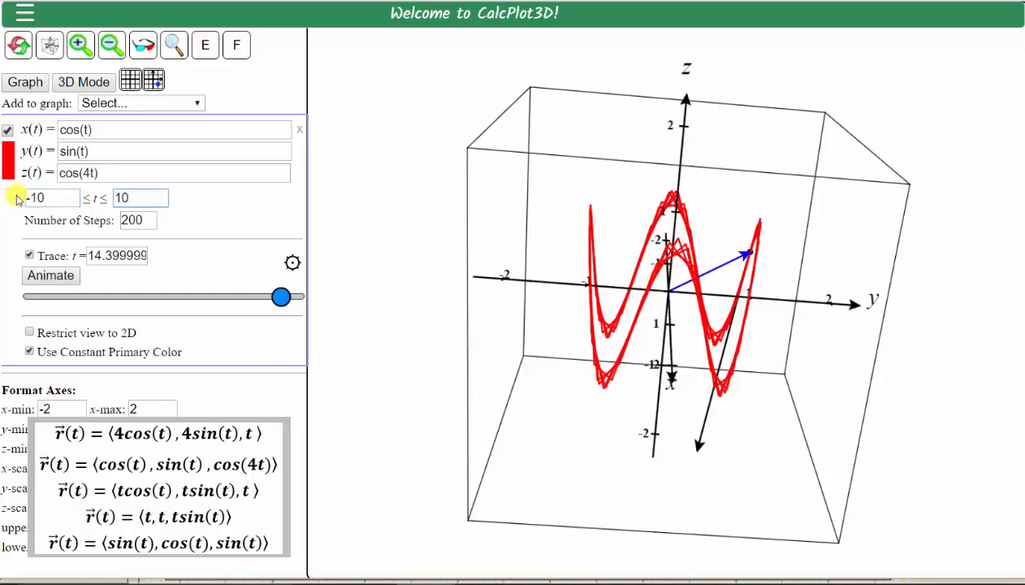
left_click(26, 83)
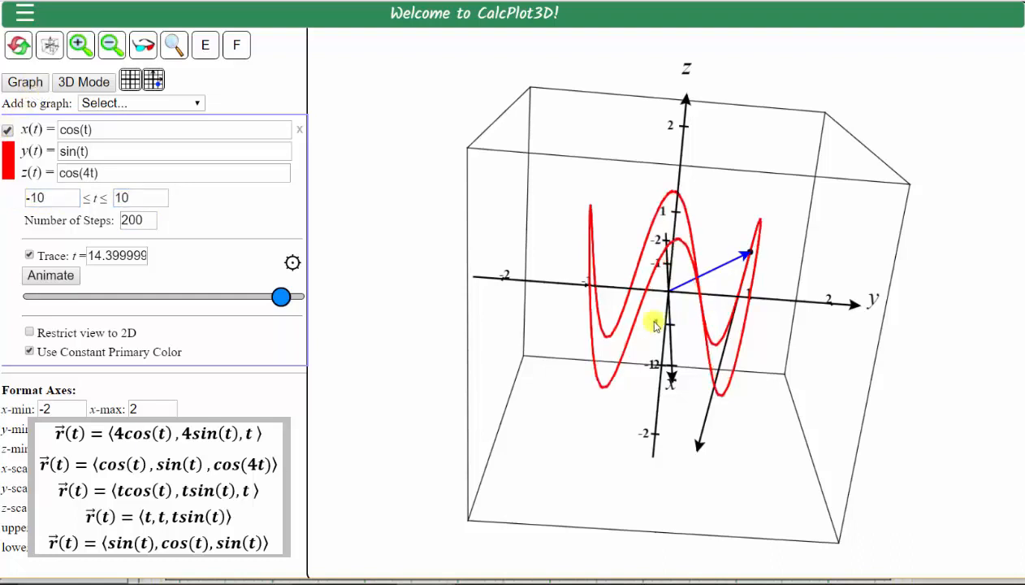
left_click_drag(716, 344, 714, 341)
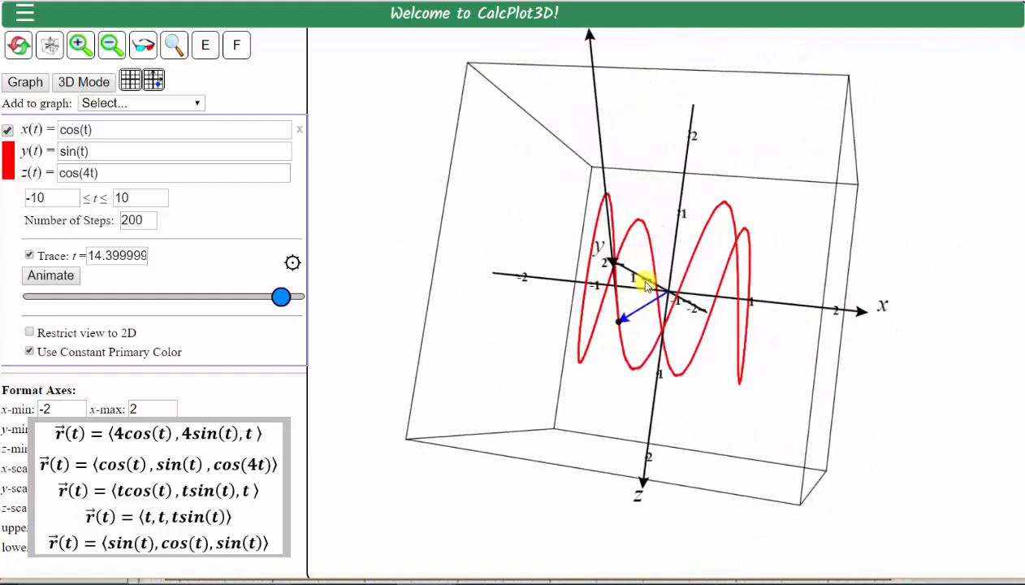
Trace along the wavy curve from about t = -9.8 to t = -2.6
left_click_drag(281, 297, 32, 302)
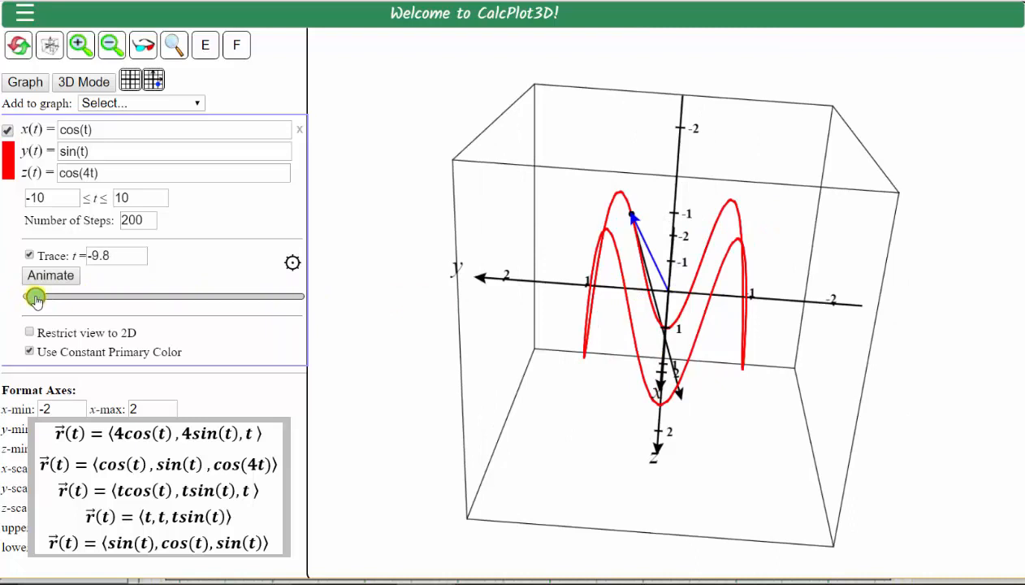
left_click_drag(34, 299, 130, 282)
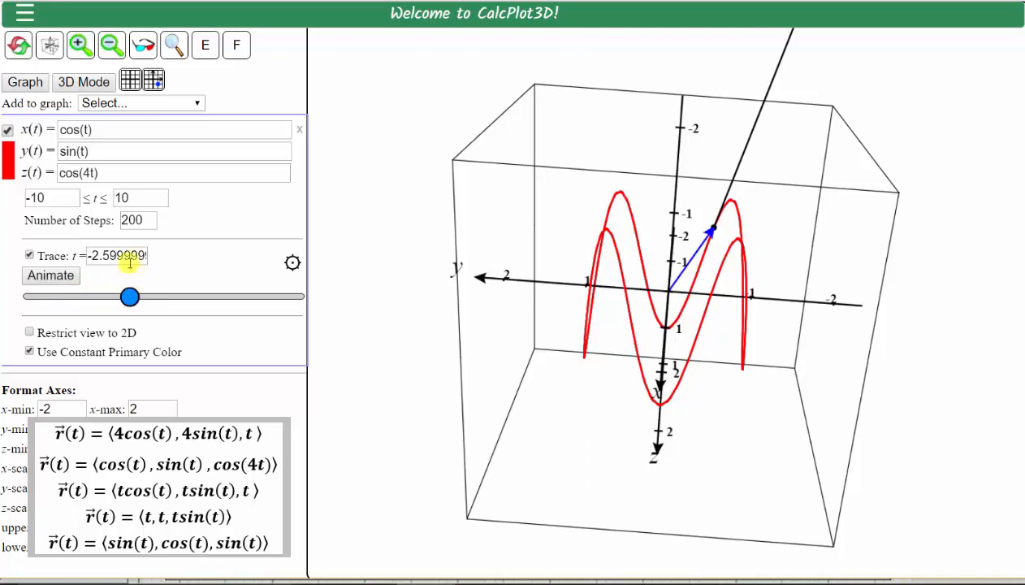
Change the space curve to x(t) = t*cos(t), y(t) = t*sin(t), z(t) = t and regraph it
left_click(62, 131)
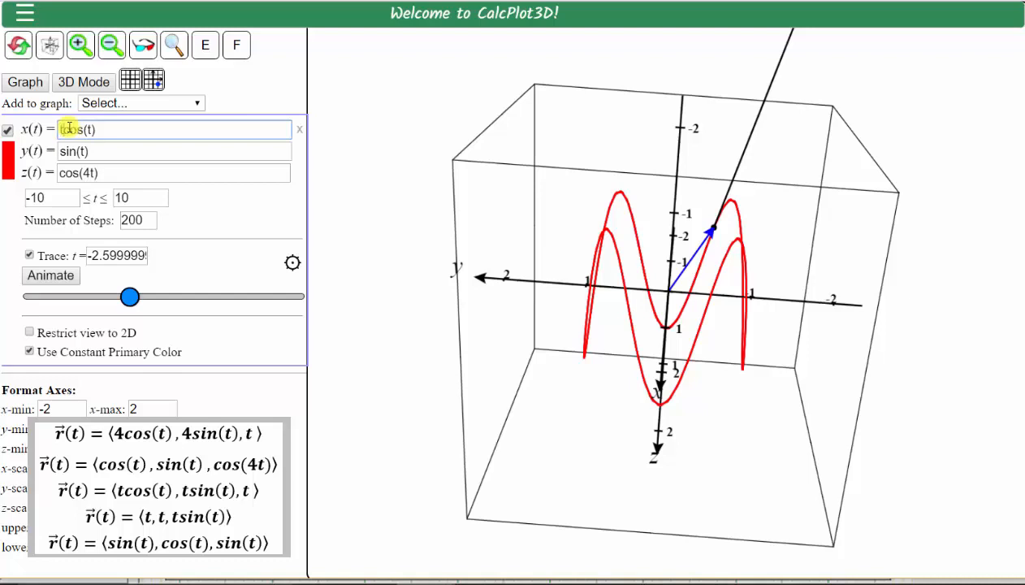
type("t*")
left_click(60, 150)
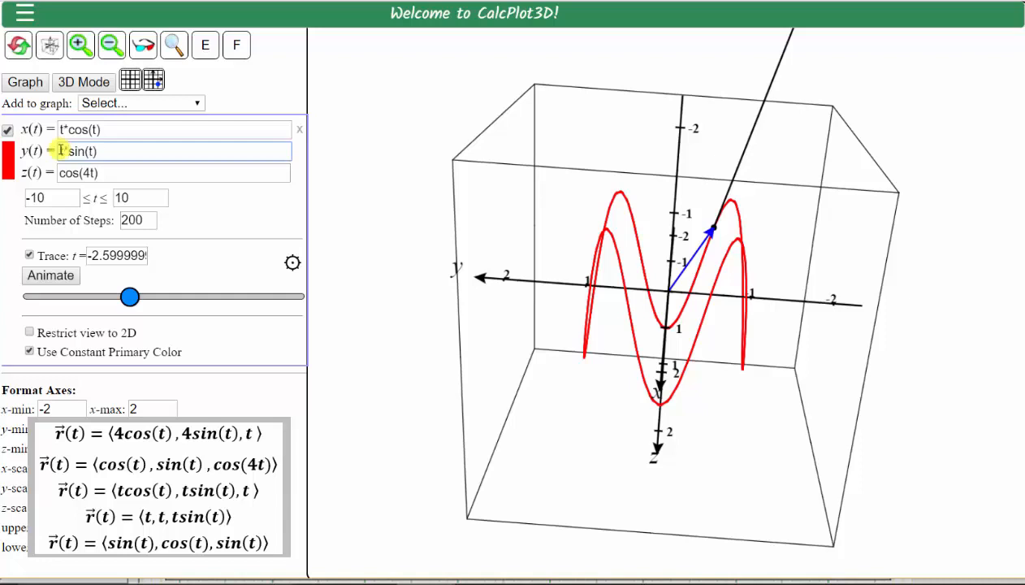
left_click_drag(106, 176, 45, 172)
type("t")
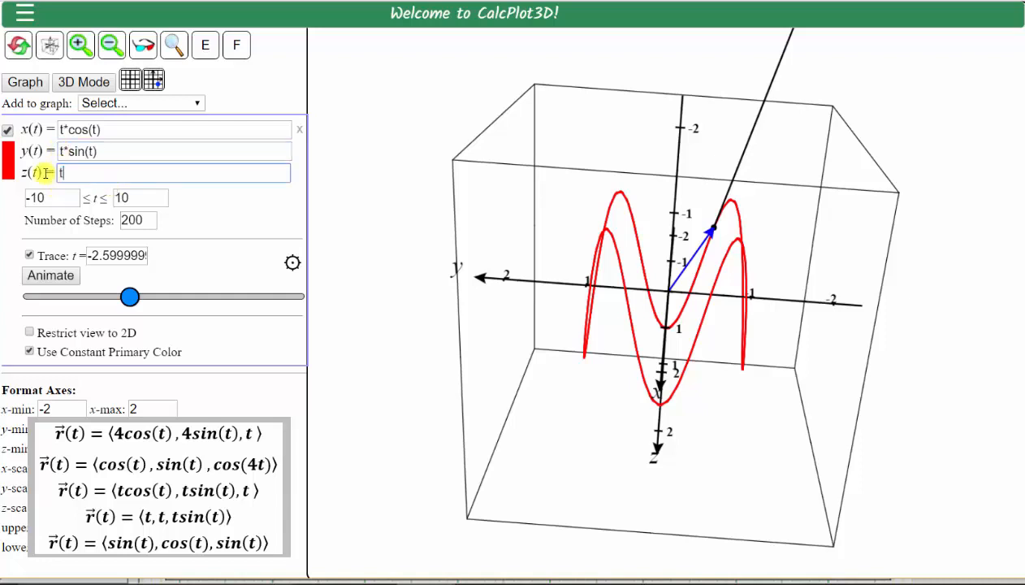
left_click(29, 83)
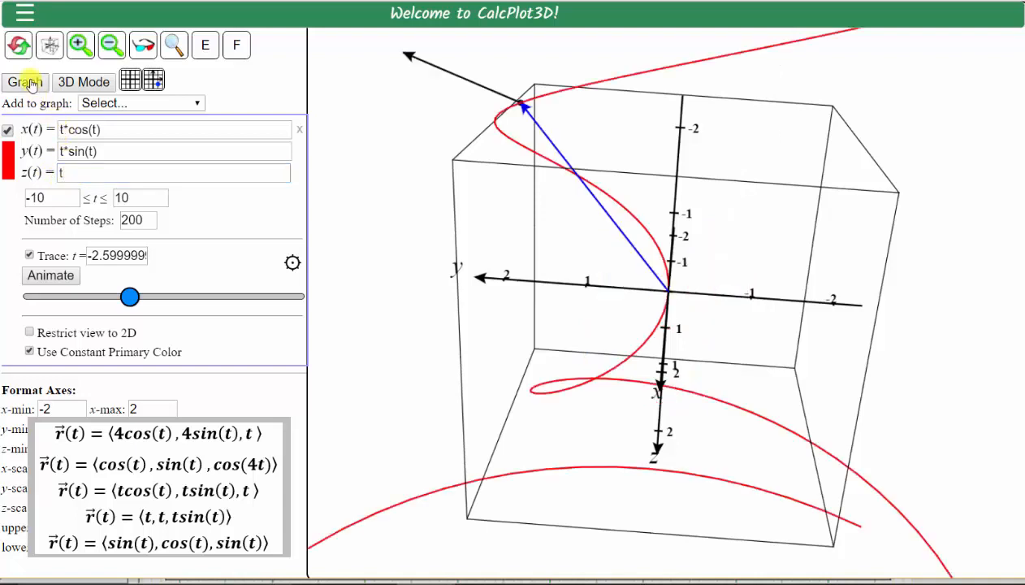
Zoom out until the axes span -16 to 16 and rotate the plot to view the spiral
left_click(112, 48)
left_click(111, 48)
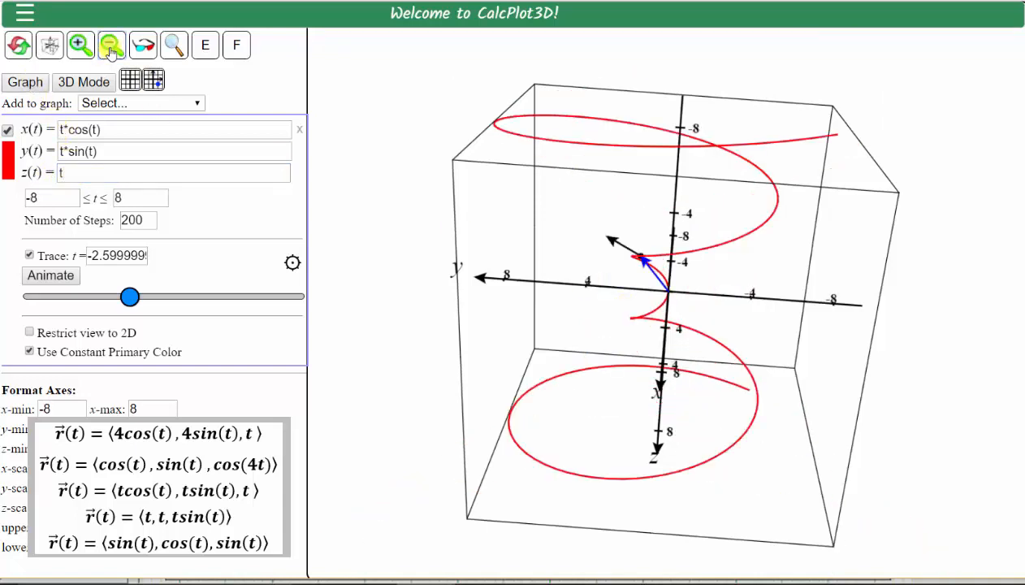
left_click(111, 48)
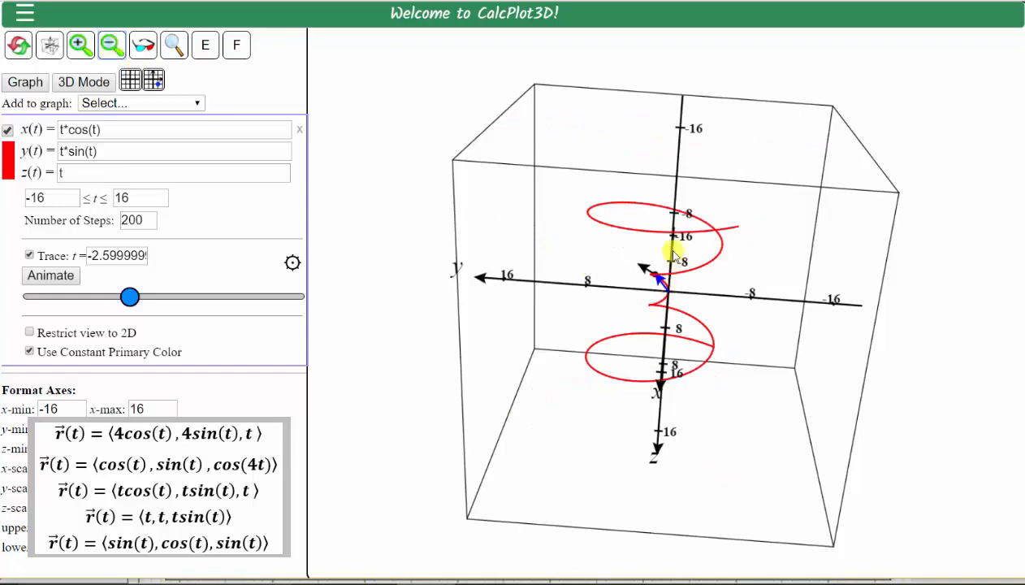
mouse_move(672, 253)
left_mouse_down()
mouse_move(661, 236)
mouse_move(659, 279)
mouse_move(657, 259)
left_mouse_up()
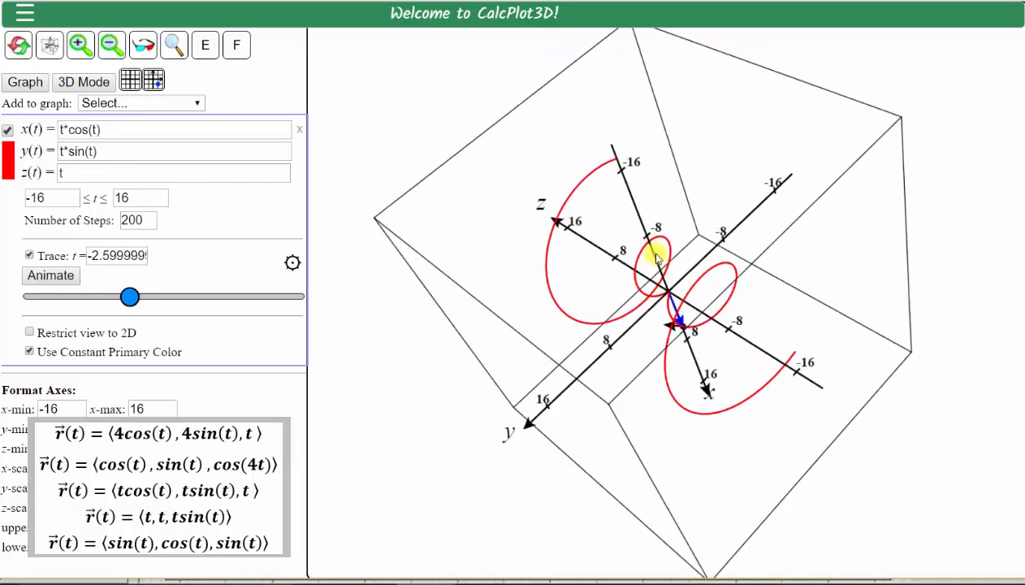
left_click(22, 16)
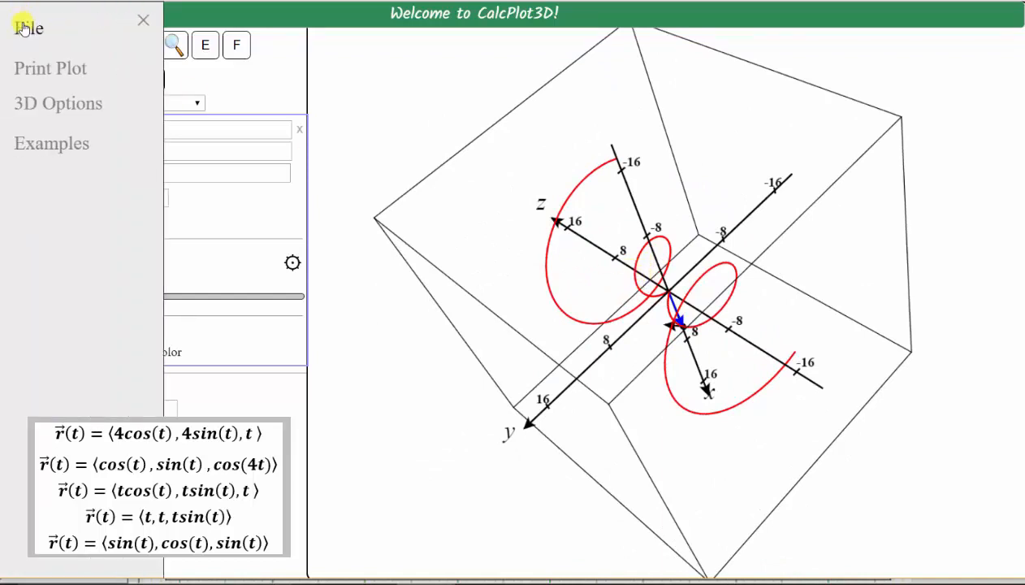
left_click(23, 29)
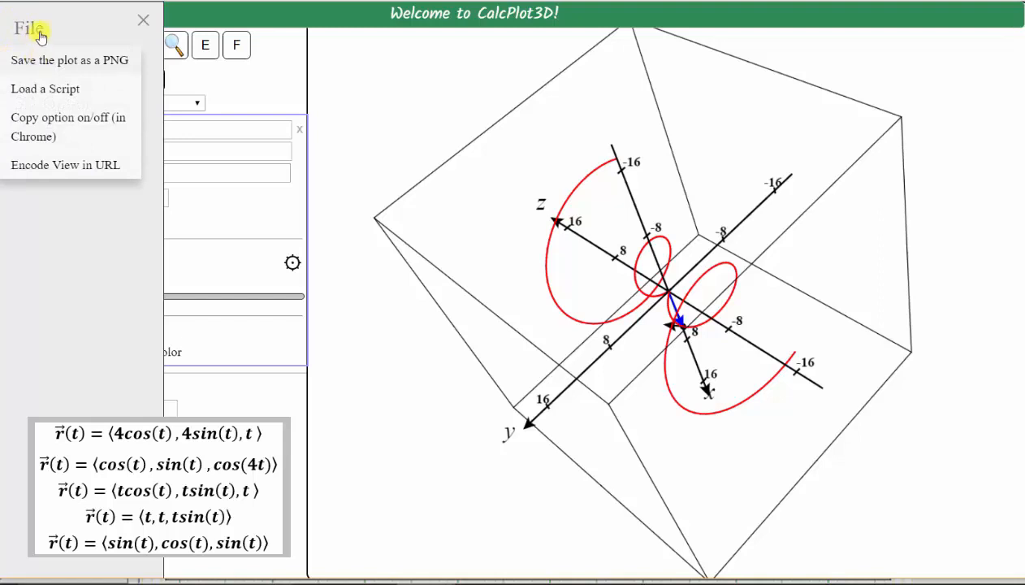
left_click(142, 20)
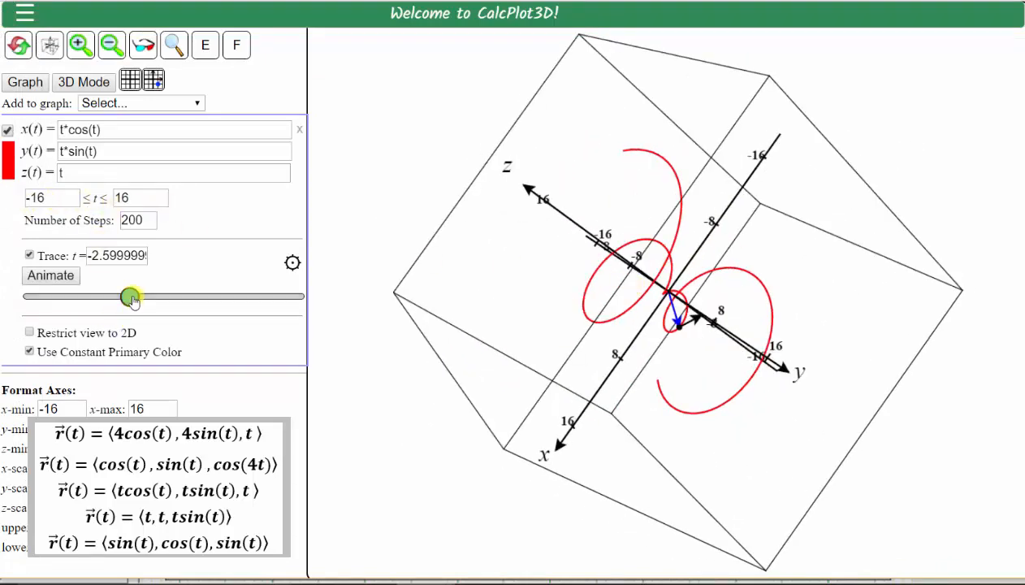
Regraph the spiral over the -16 to 16 interval and trace along it from t = -15.36 to t = 15.04
mouse_move(130, 297)
left_mouse_down()
mouse_move(29, 294)
mouse_move(50, 288)
mouse_move(38, 295)
left_mouse_up()
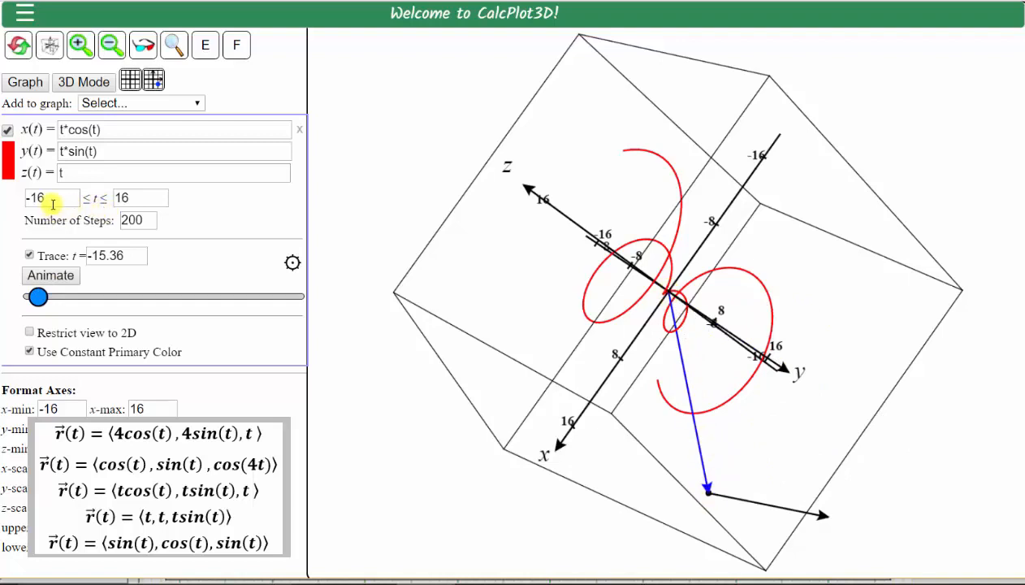
left_click(26, 81)
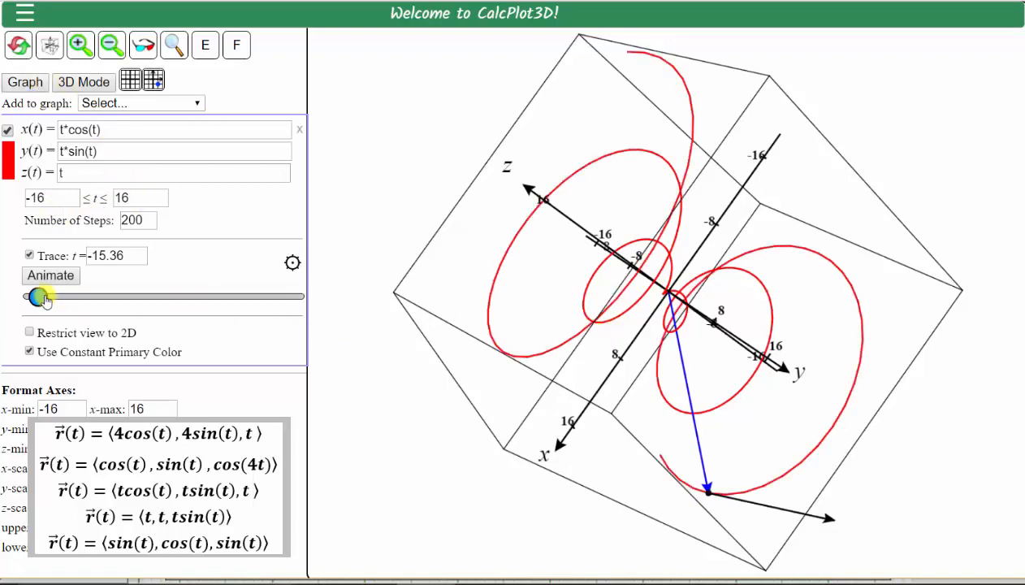
mouse_move(38, 296)
left_mouse_down()
mouse_move(181, 302)
mouse_move(289, 289)
left_mouse_up()
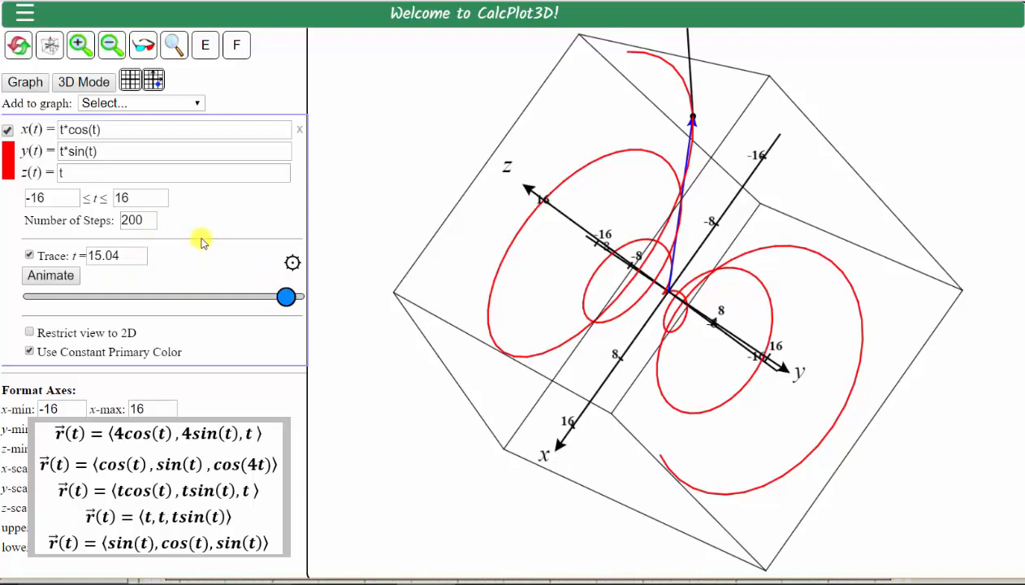
Change the space curve to x(t) = t, y(t) = t, z(t) = t*sin(t) and regraph it
left_click_drag(130, 130, 45, 134)
type("t")
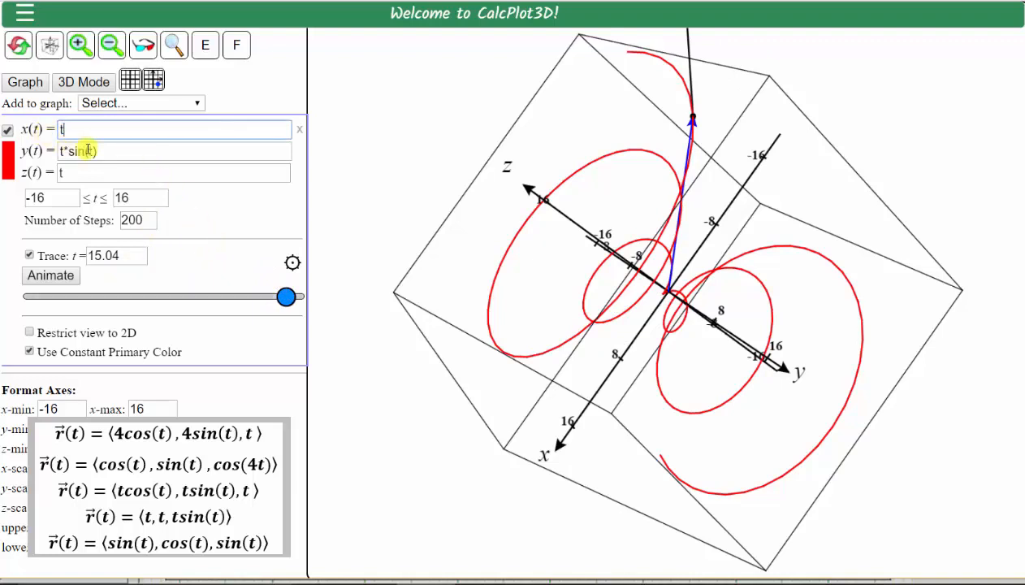
left_click_drag(101, 151, 57, 151)
type("t")
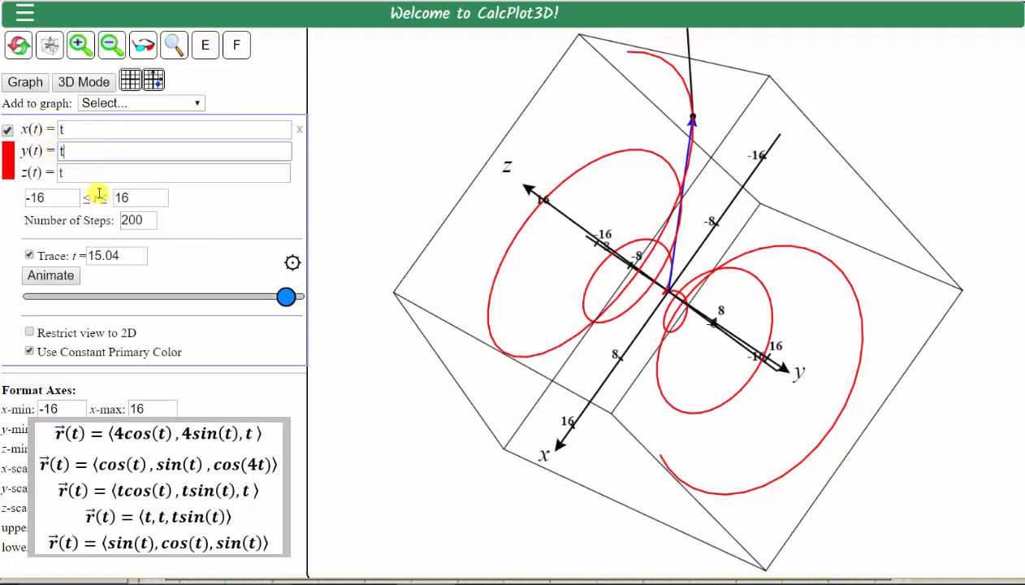
left_click(78, 172)
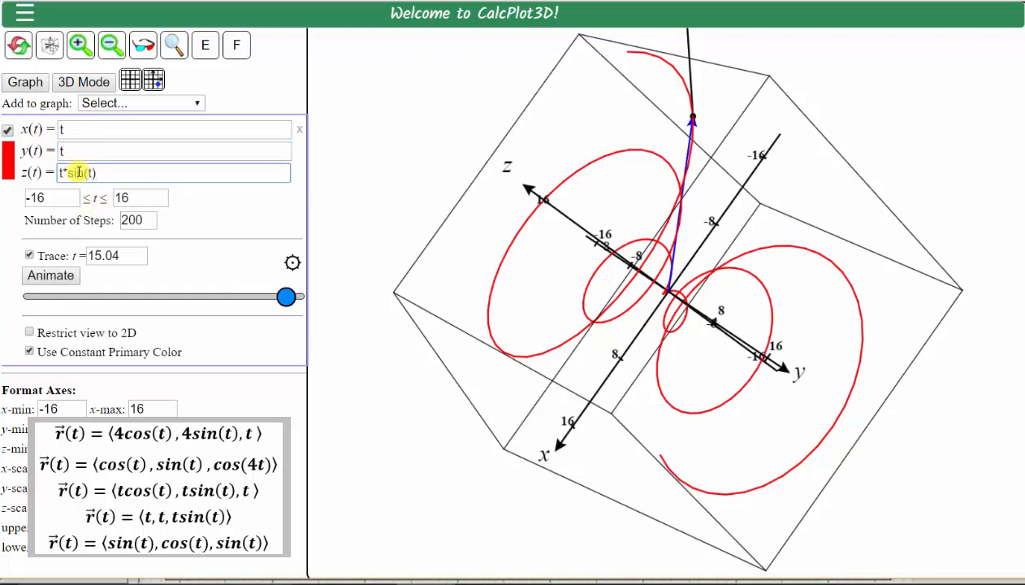
left_click(25, 82)
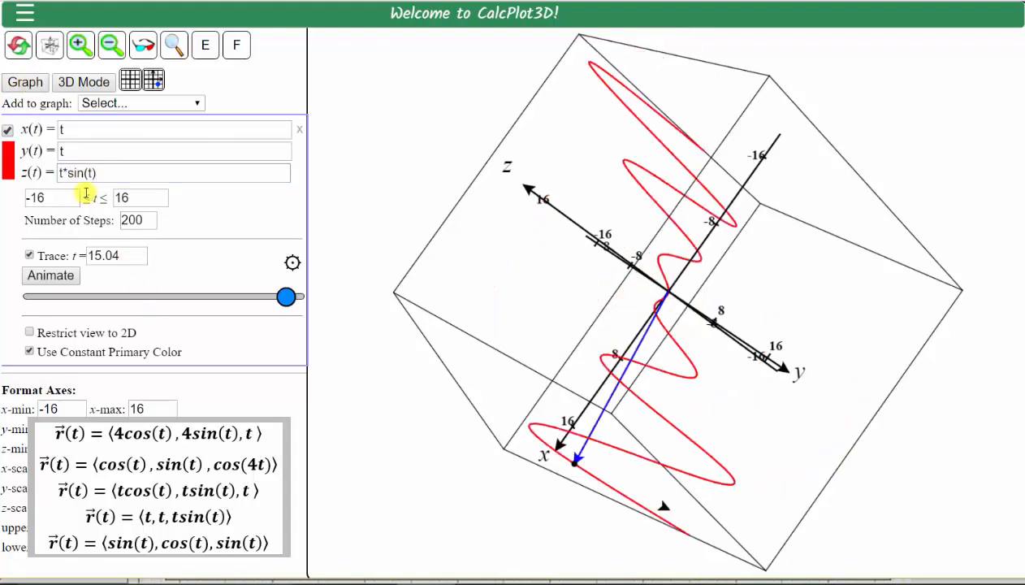
Rotate the plot to view the oscillating curve from another angle and trace back along it to t = -16
left_click_drag(593, 432, 624, 345)
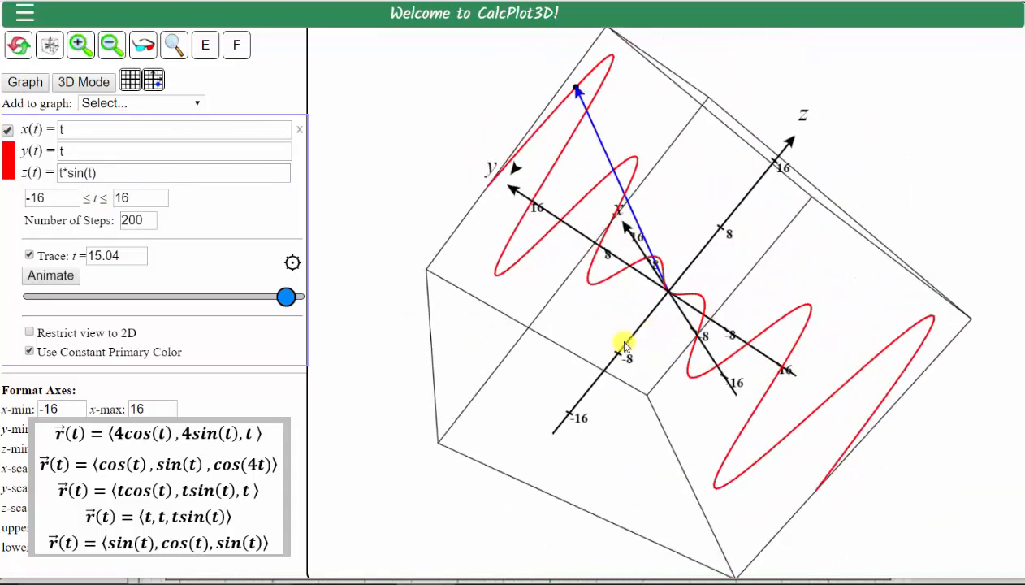
mouse_move(286, 297)
left_mouse_down()
mouse_move(129, 313)
mouse_move(28, 360)
left_mouse_up()
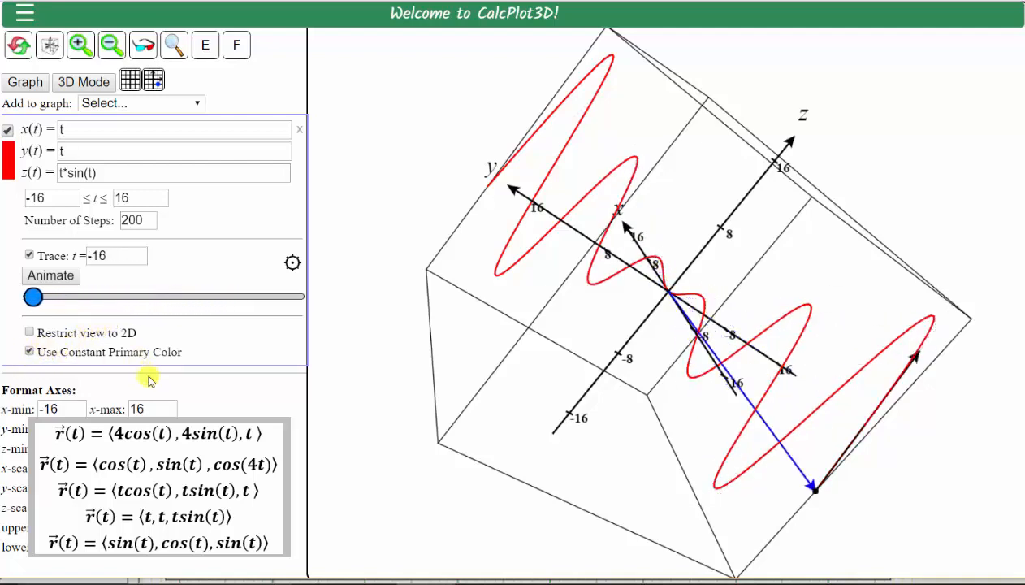
Change the space curve to x(t) = sin(t), y(t) = cos(t), z(t) = sin(t) and regraph it
left_click(63, 129)
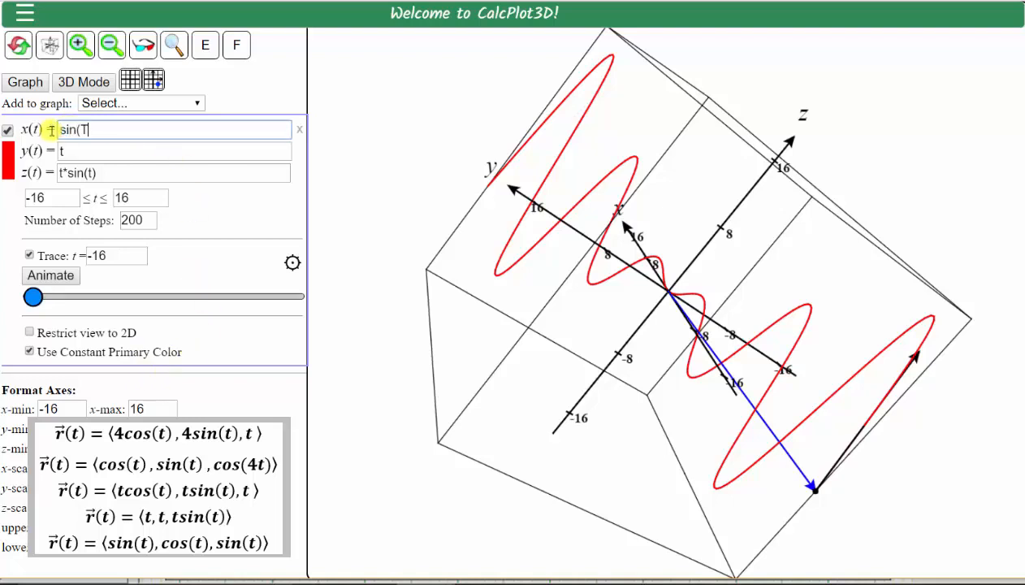
type("sin(t)")
key("Tab")
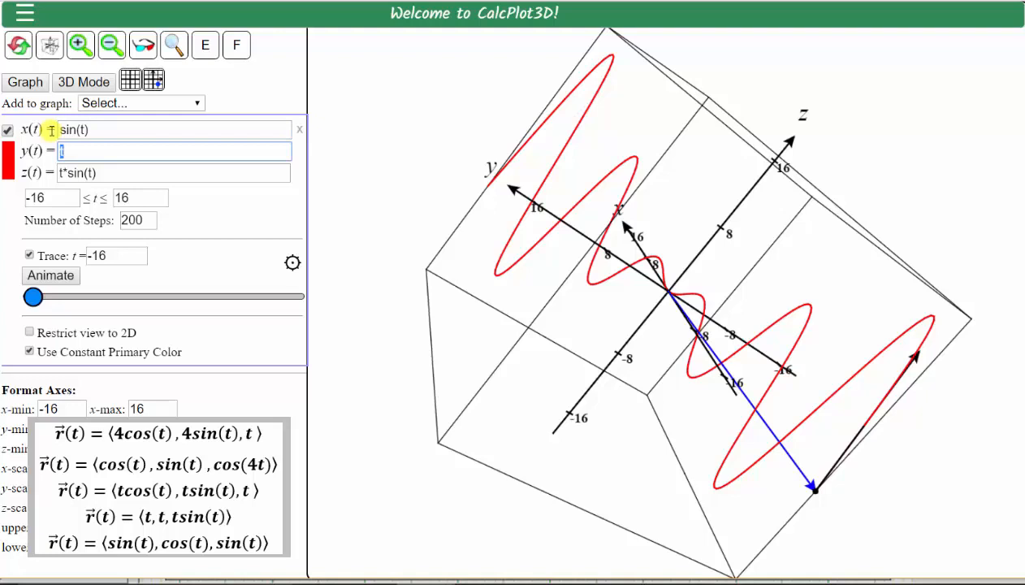
type("cos(t)")
key("Tab")
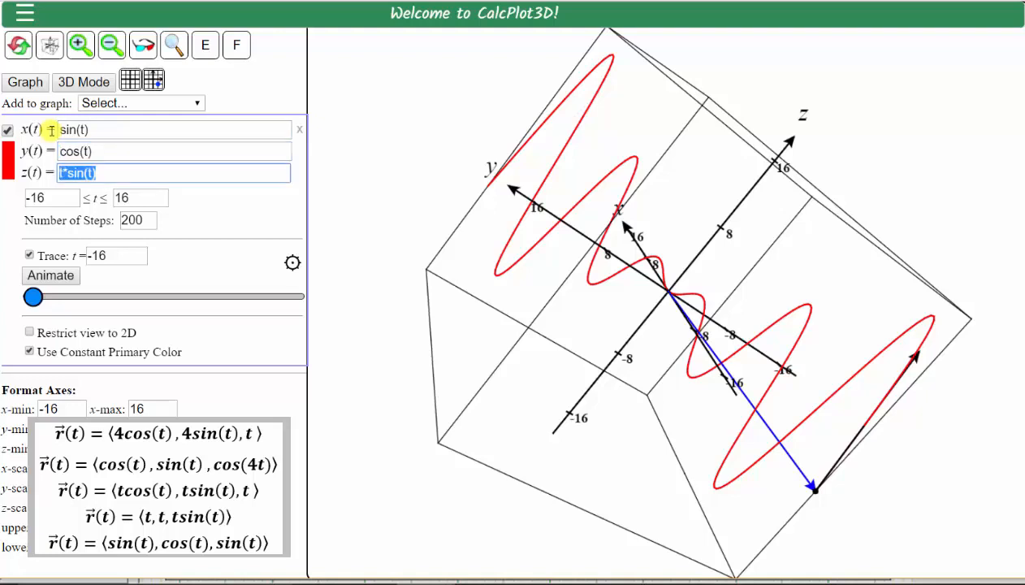
type("sin(t)")
left_click(27, 83)
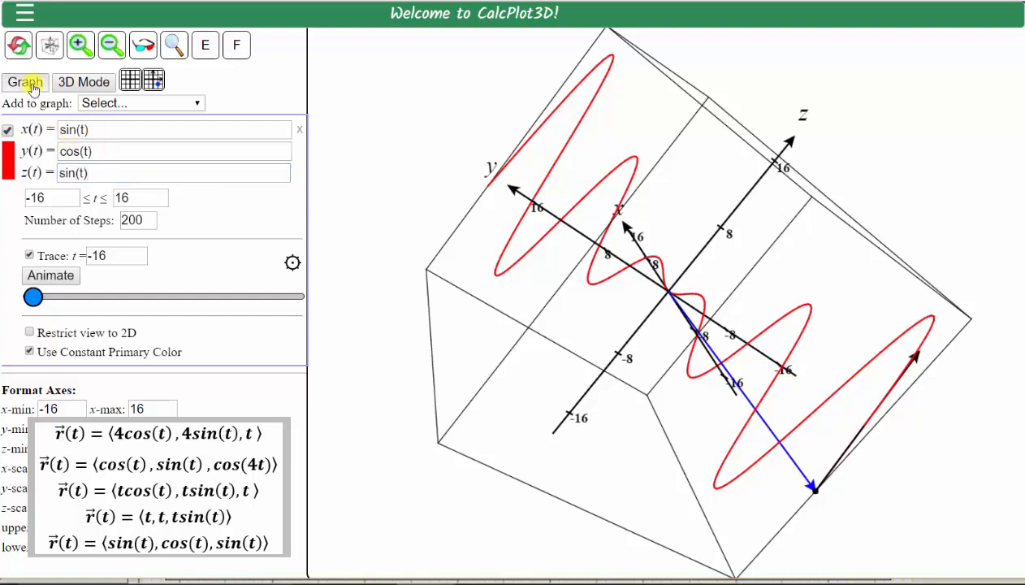
Zoom in until the axes span -2 to 2 and rotate the plot to view the closed curve
left_click(81, 47)
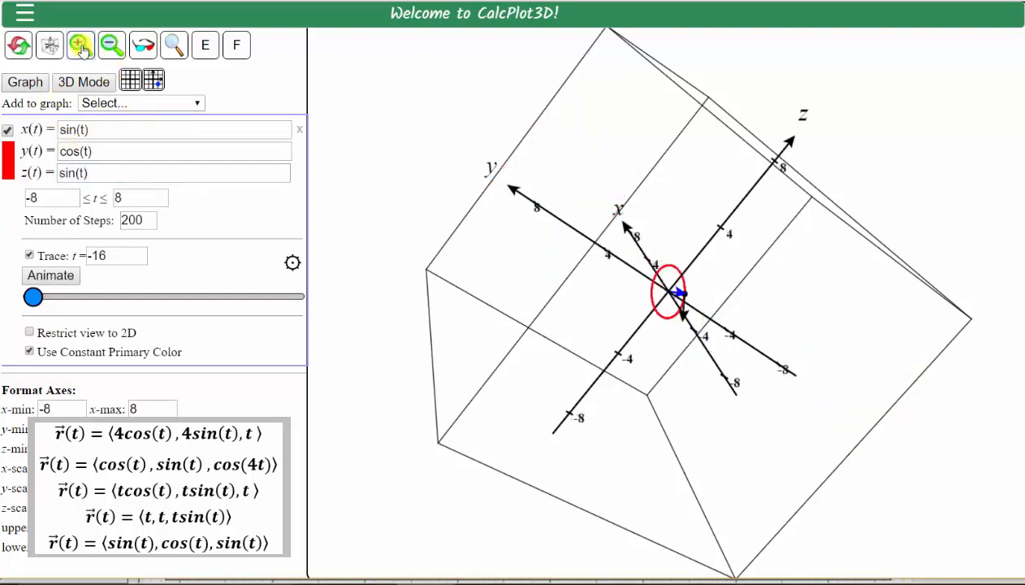
left_click(80, 47)
left_click(81, 47)
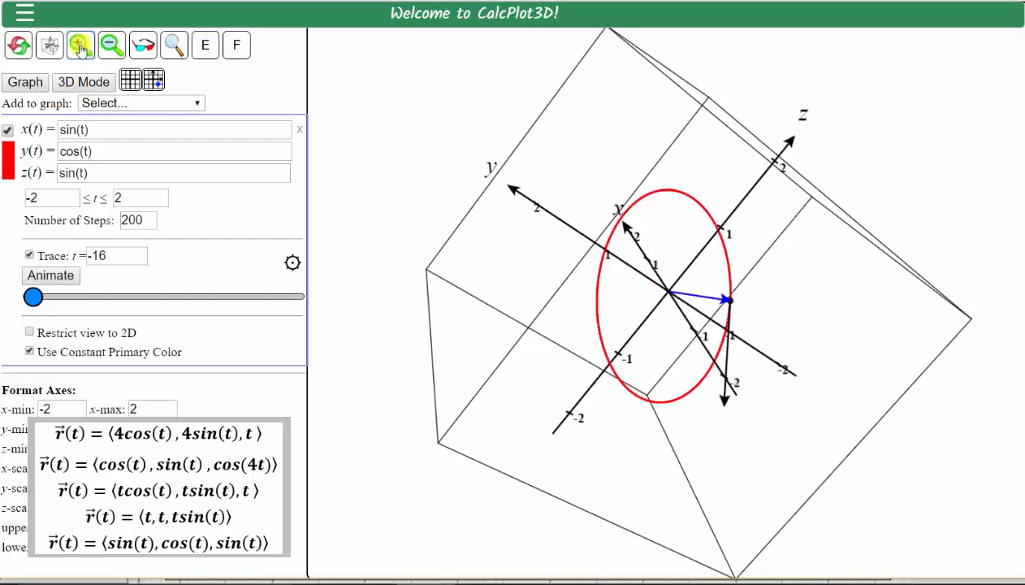
left_click_drag(705, 359, 622, 286)
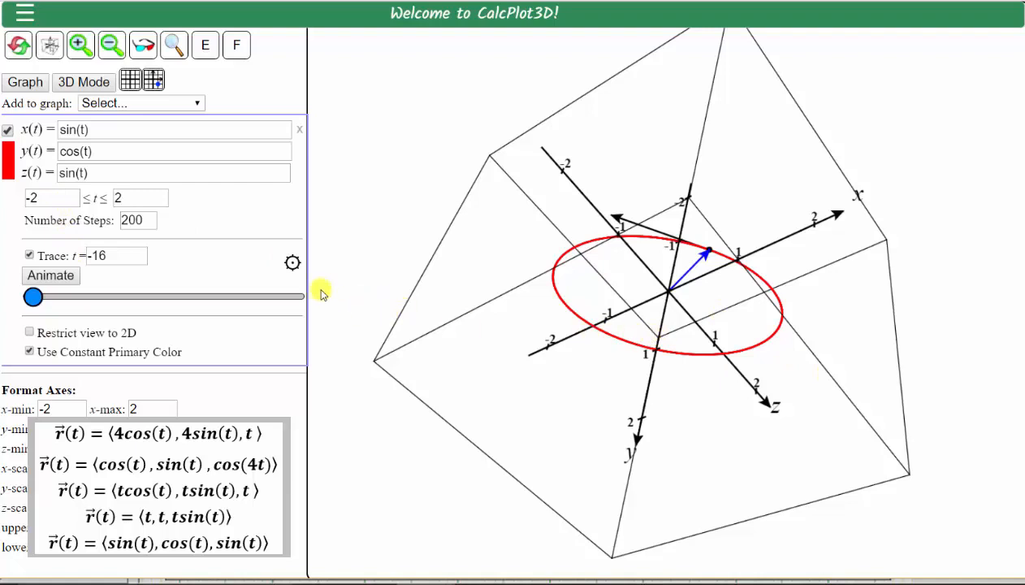
Set the t interval to -7 to 7 and regraph the closed curve
left_click_drag(49, 195, 2, 200)
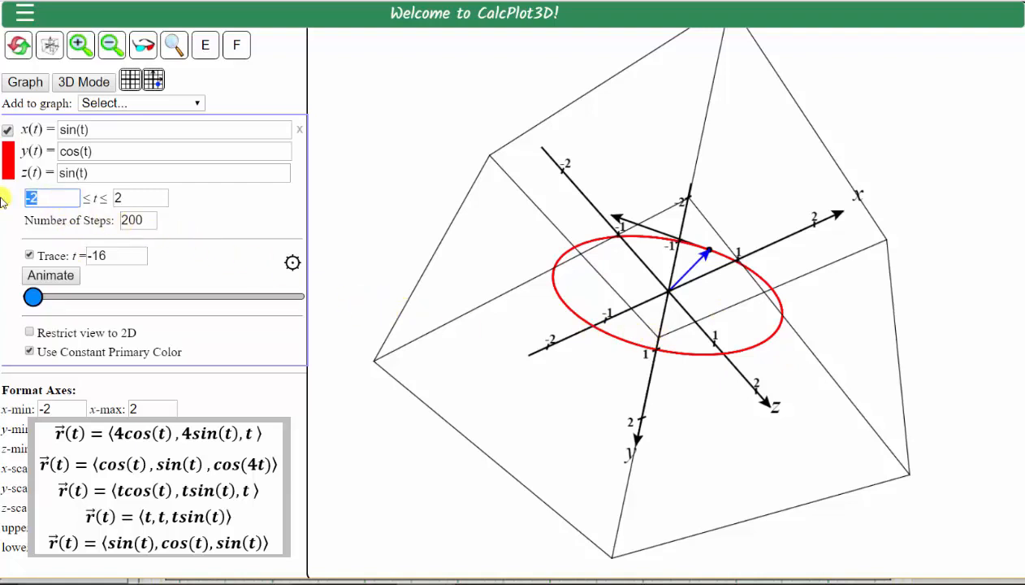
type("-7")
key("Tab")
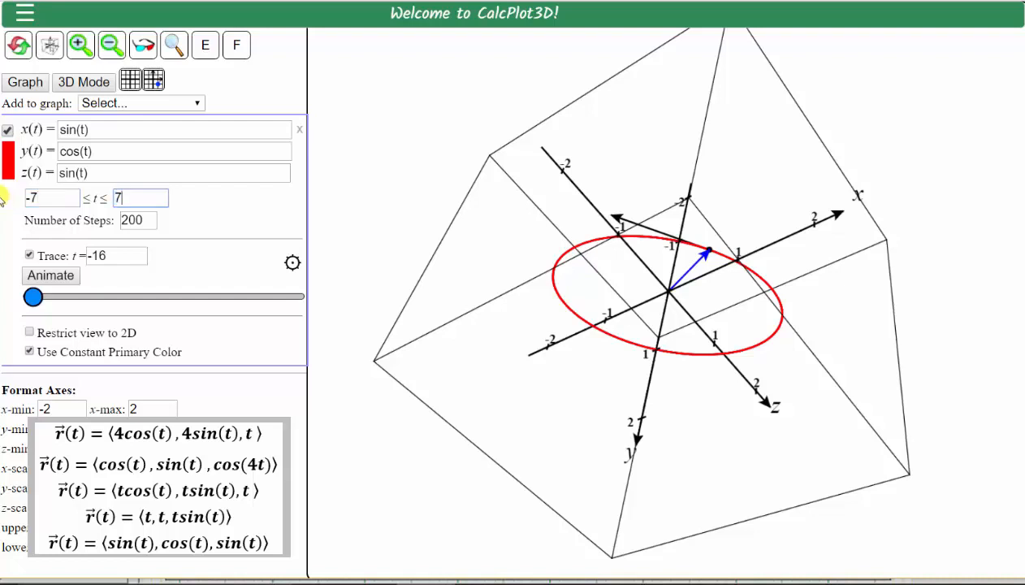
type("7")
left_click(25, 82)
Trace around the closed curve starting from t = -7
left_click(32, 298)
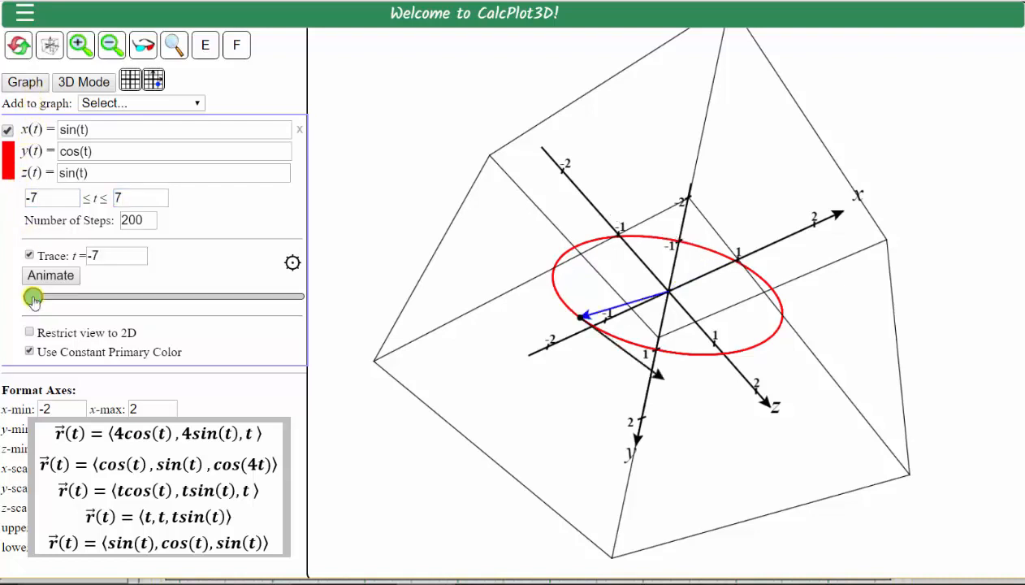
left_click_drag(32, 299, 244, 296)
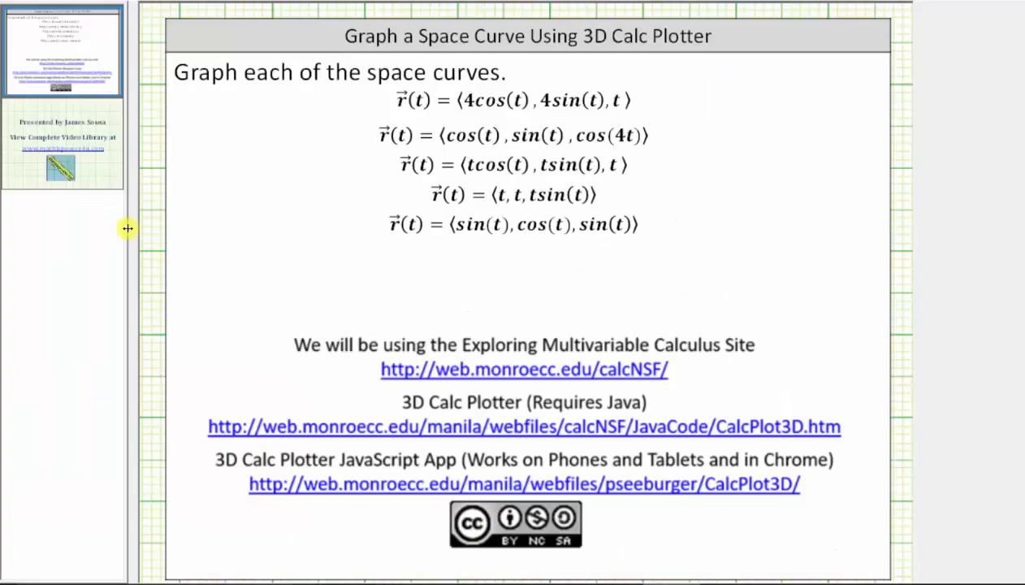
left_click(69, 149)
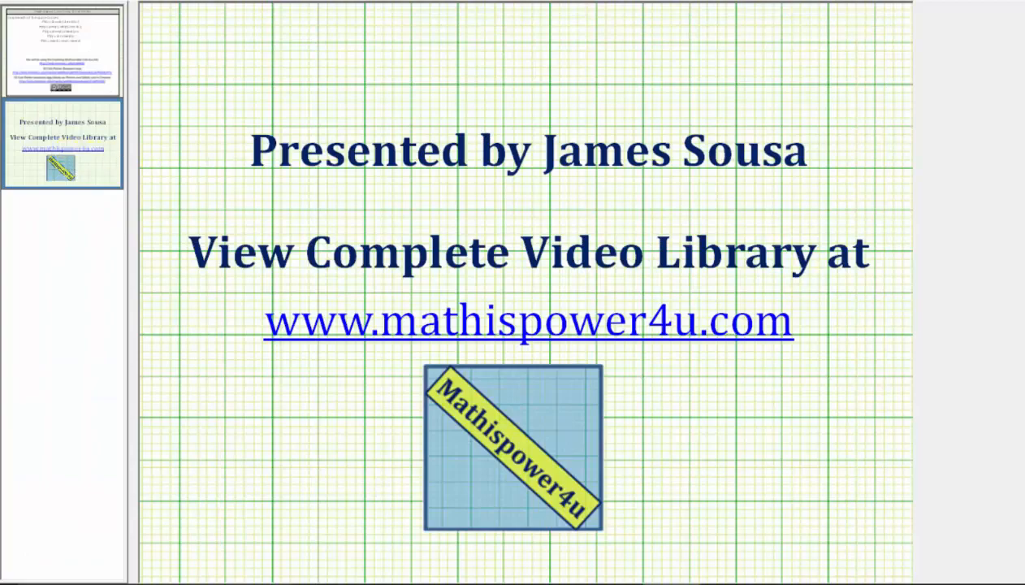